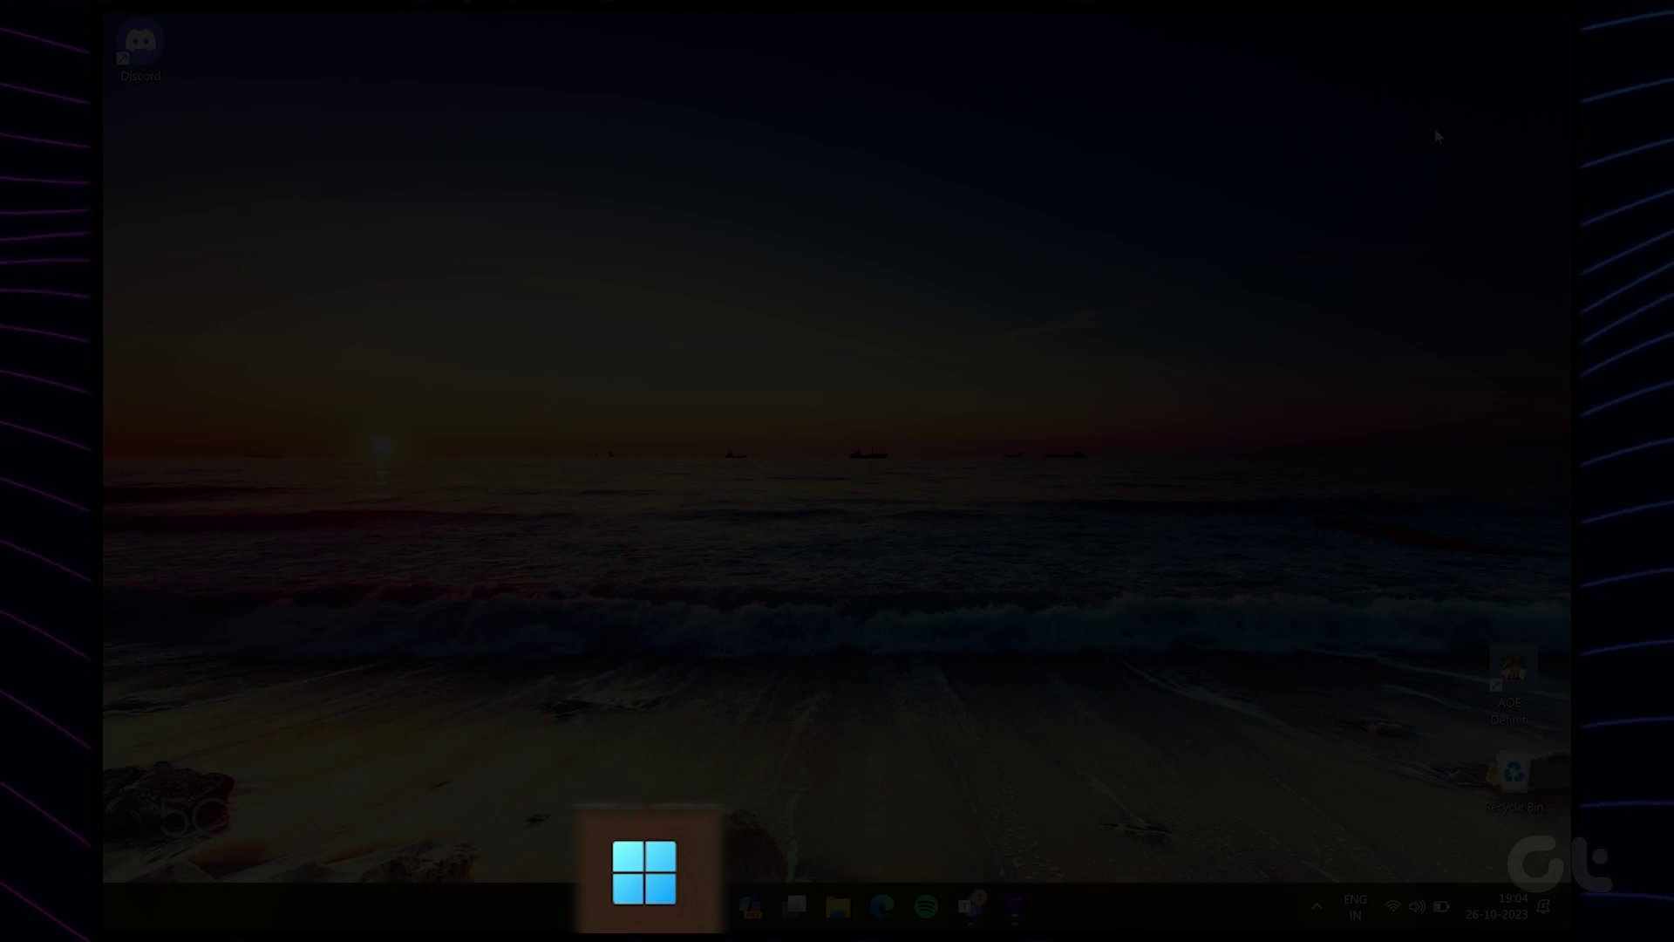
Step: Search 'settings' from the Start menu and launch the Windows Settings app
key(super)
text(s)
text(etting)
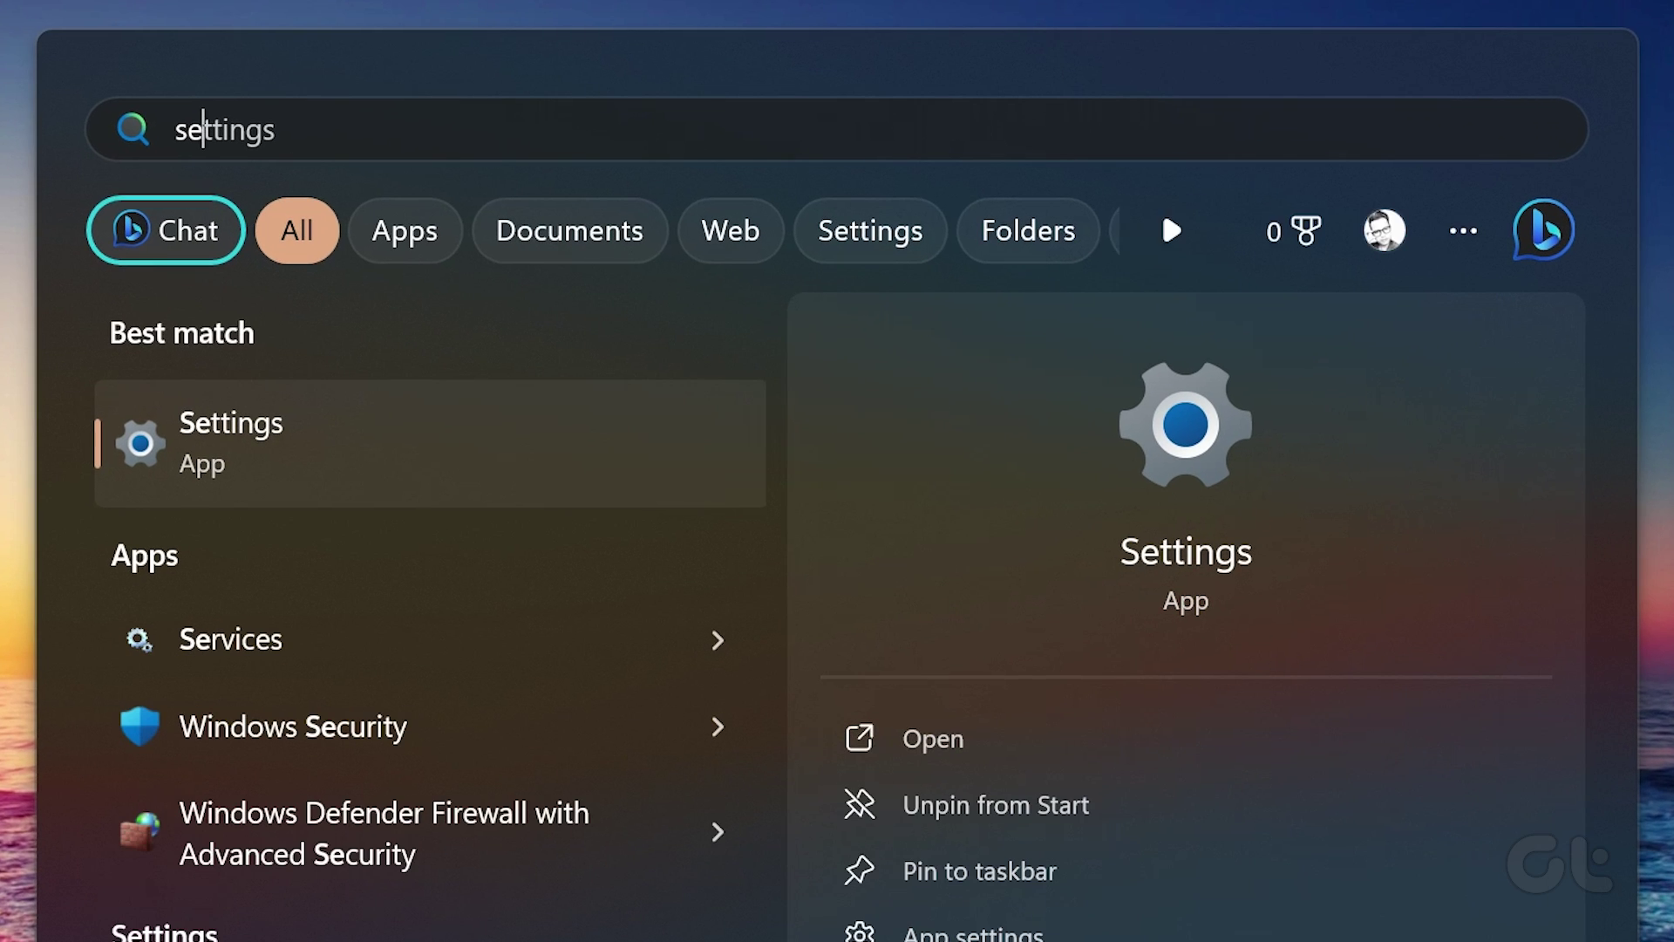
text(d)
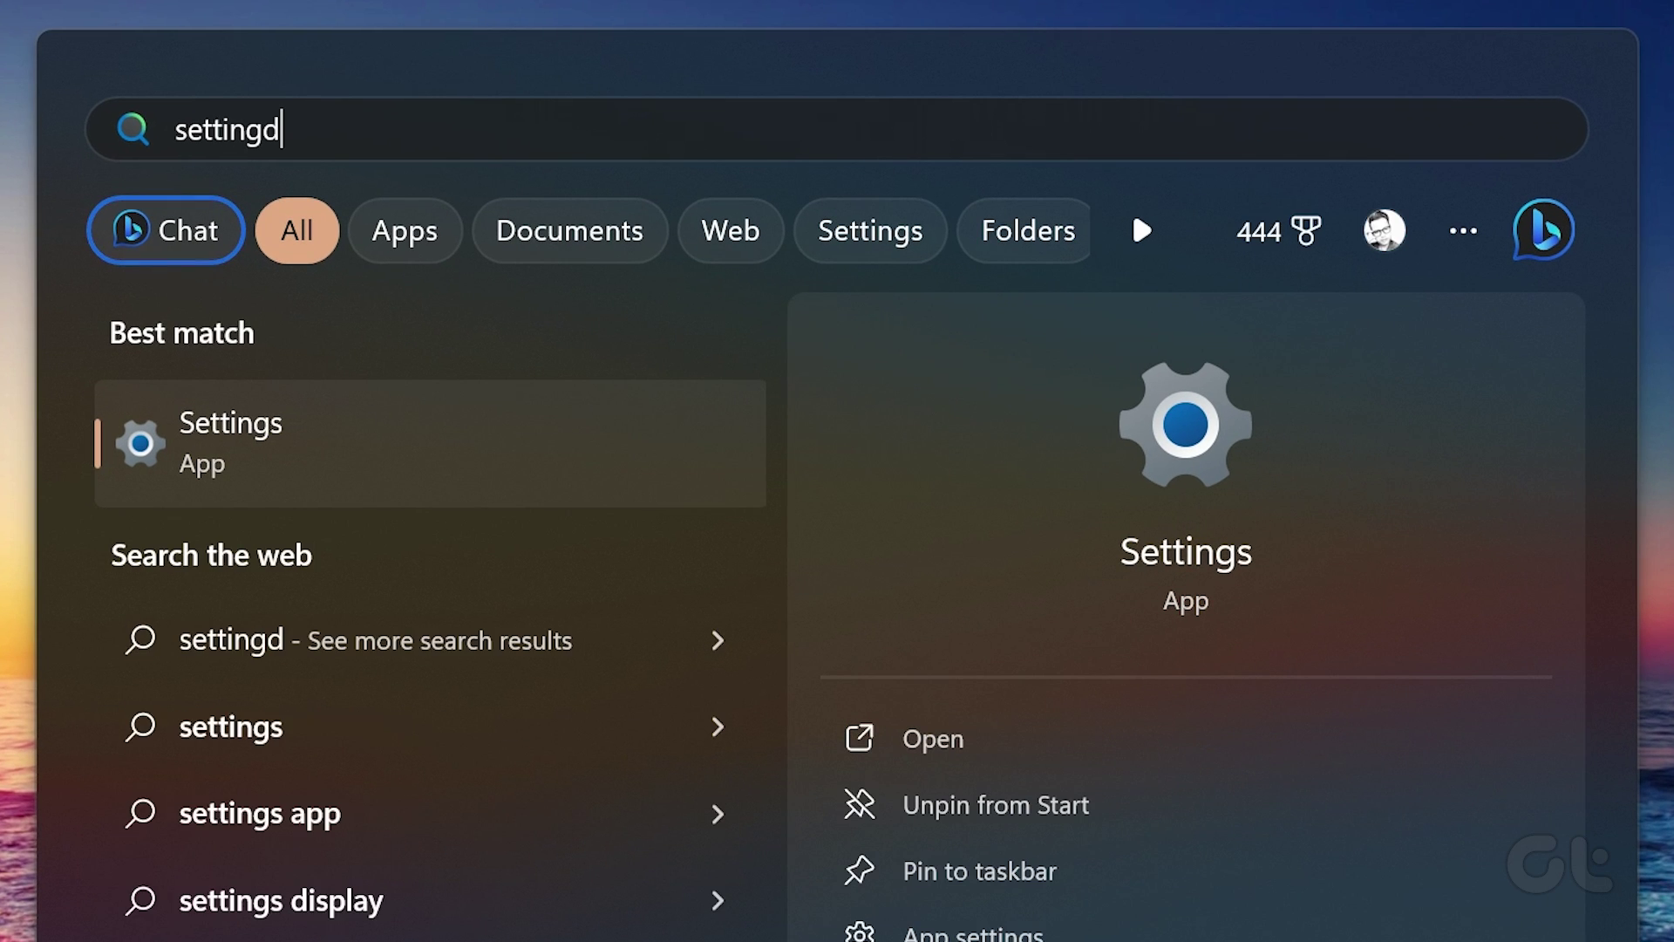
key(Return)
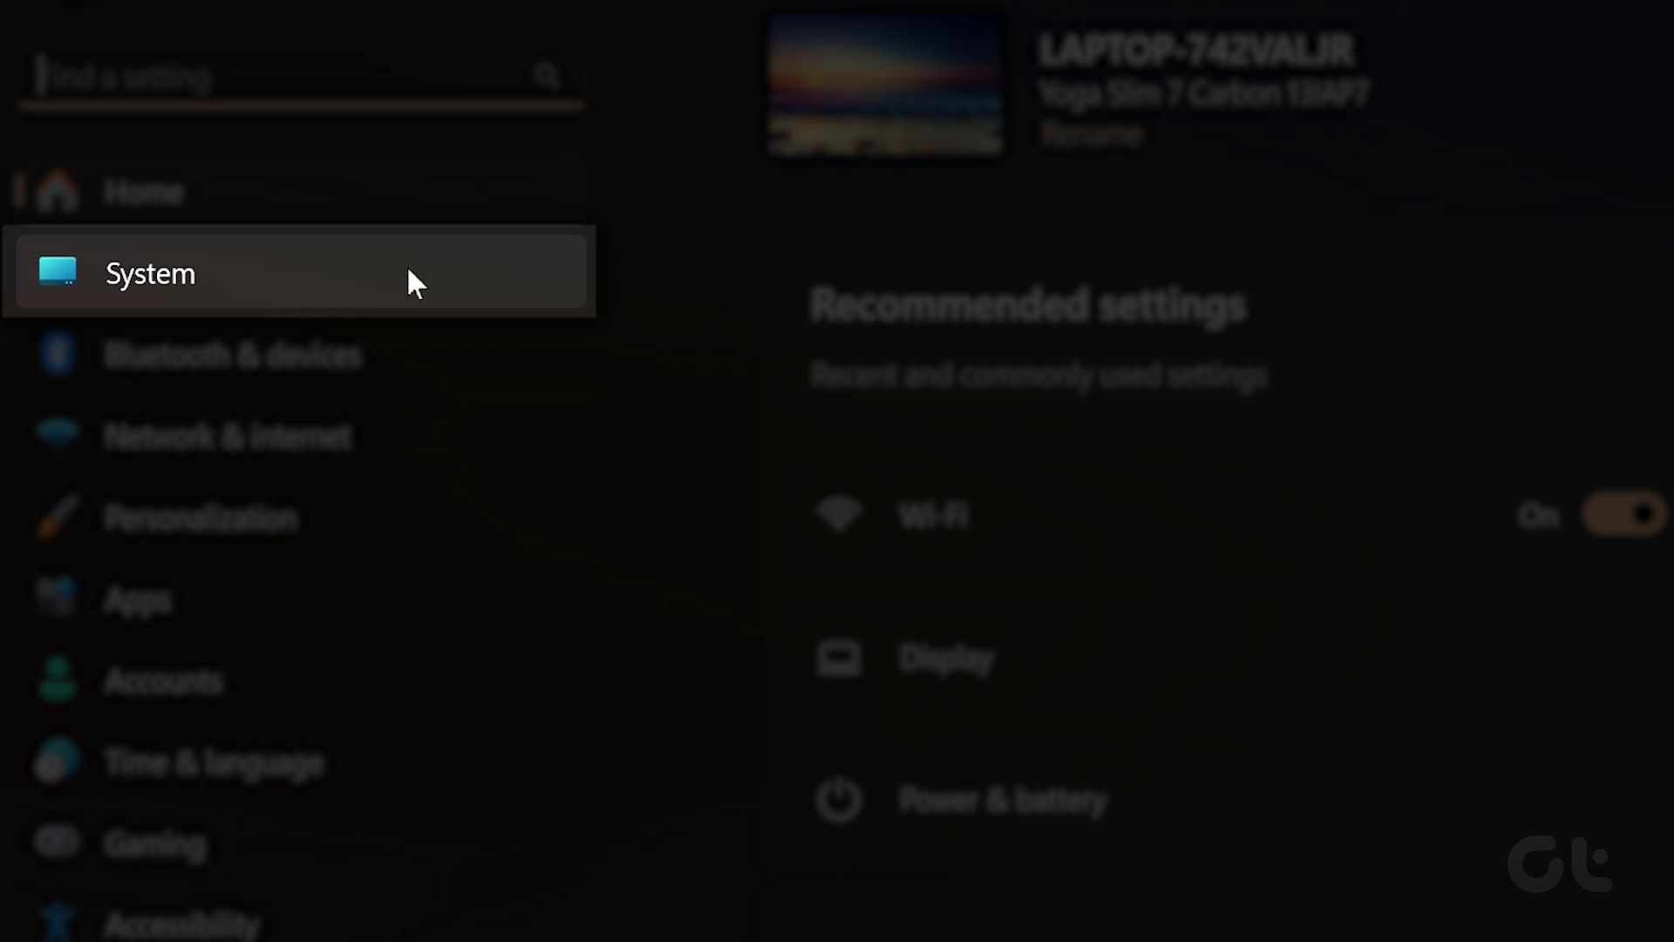
Step: Under System > Power & battery > Screen and sleep, set the on-battery screen-off timeout to Never
click(407, 270)
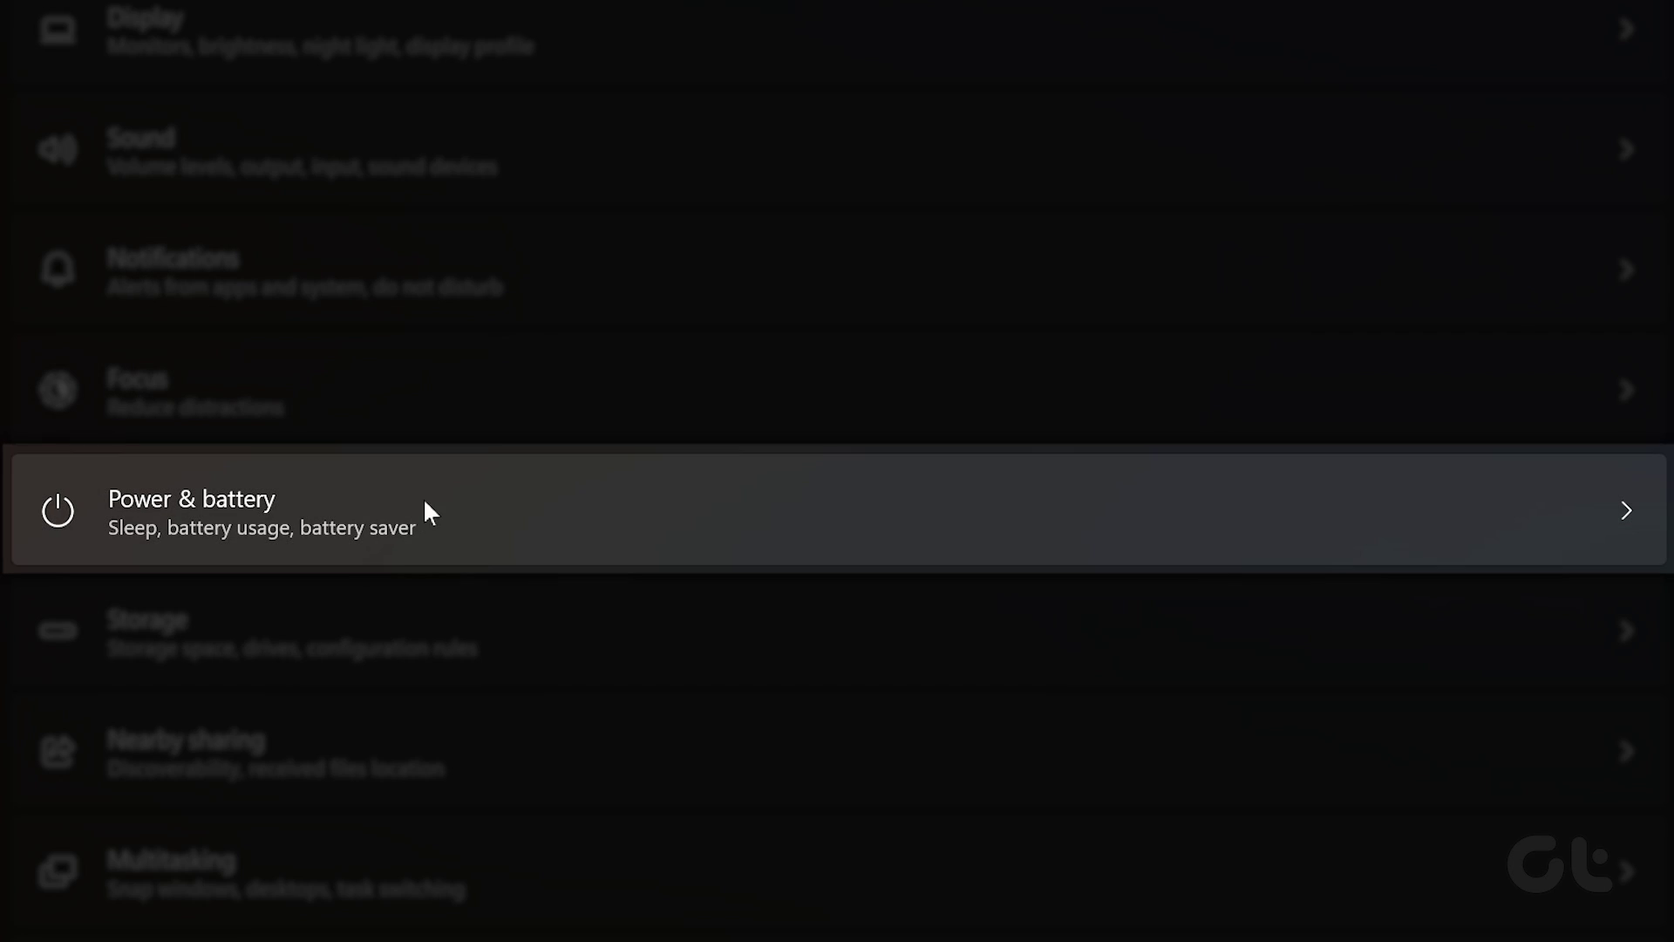
click(425, 503)
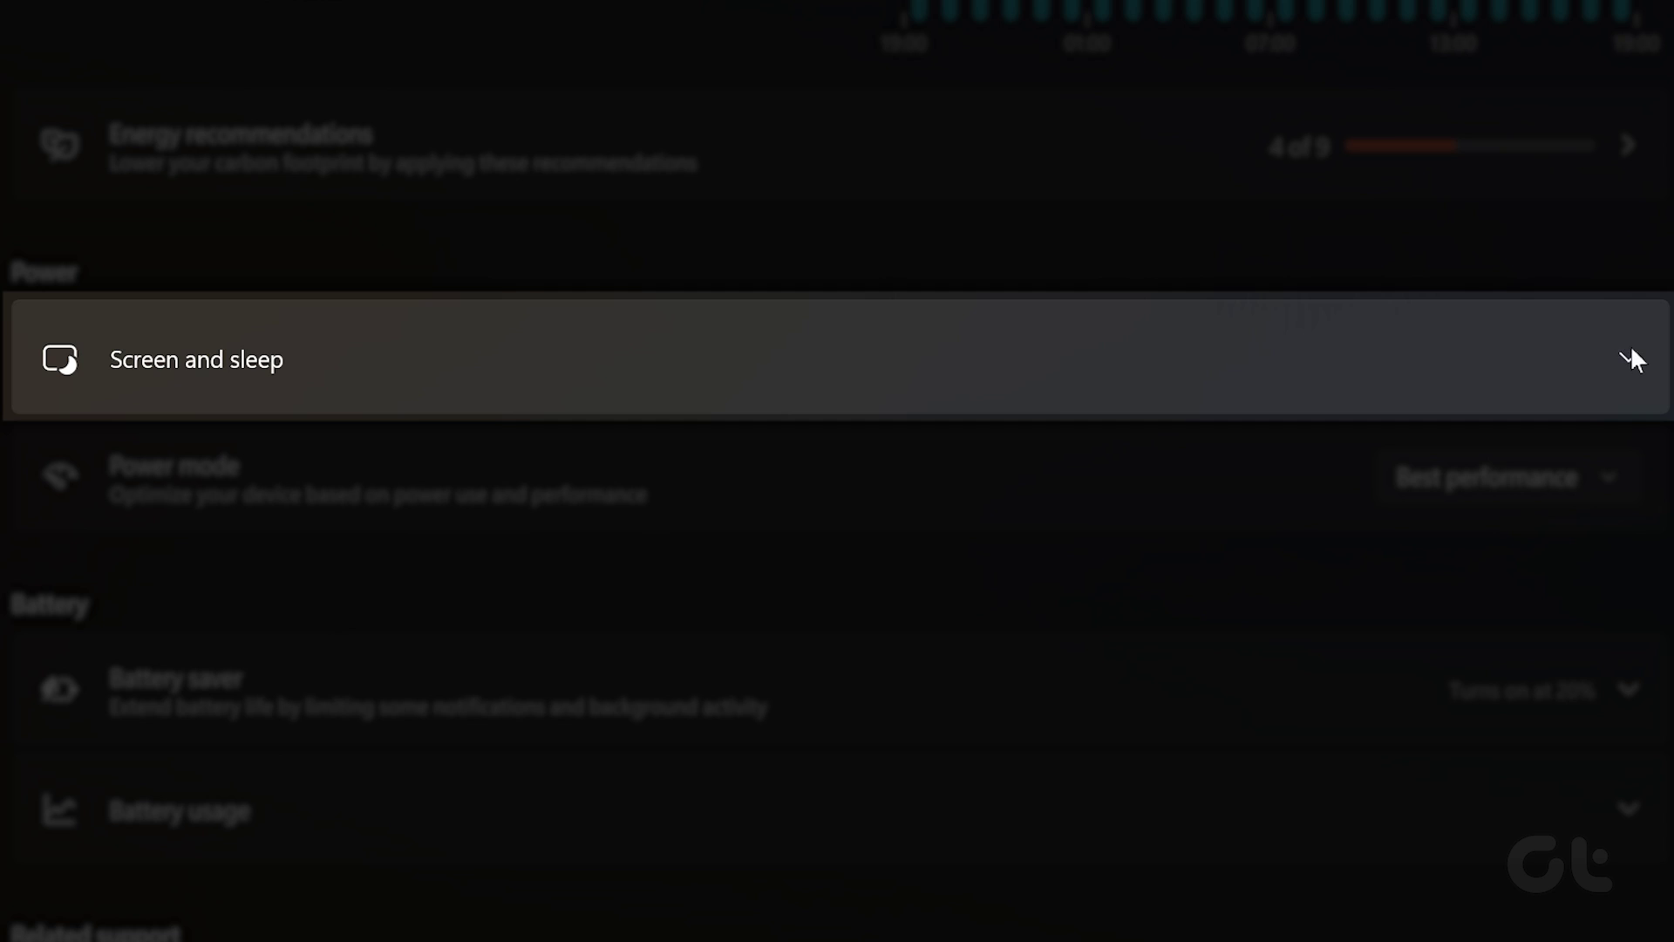
click(1630, 351)
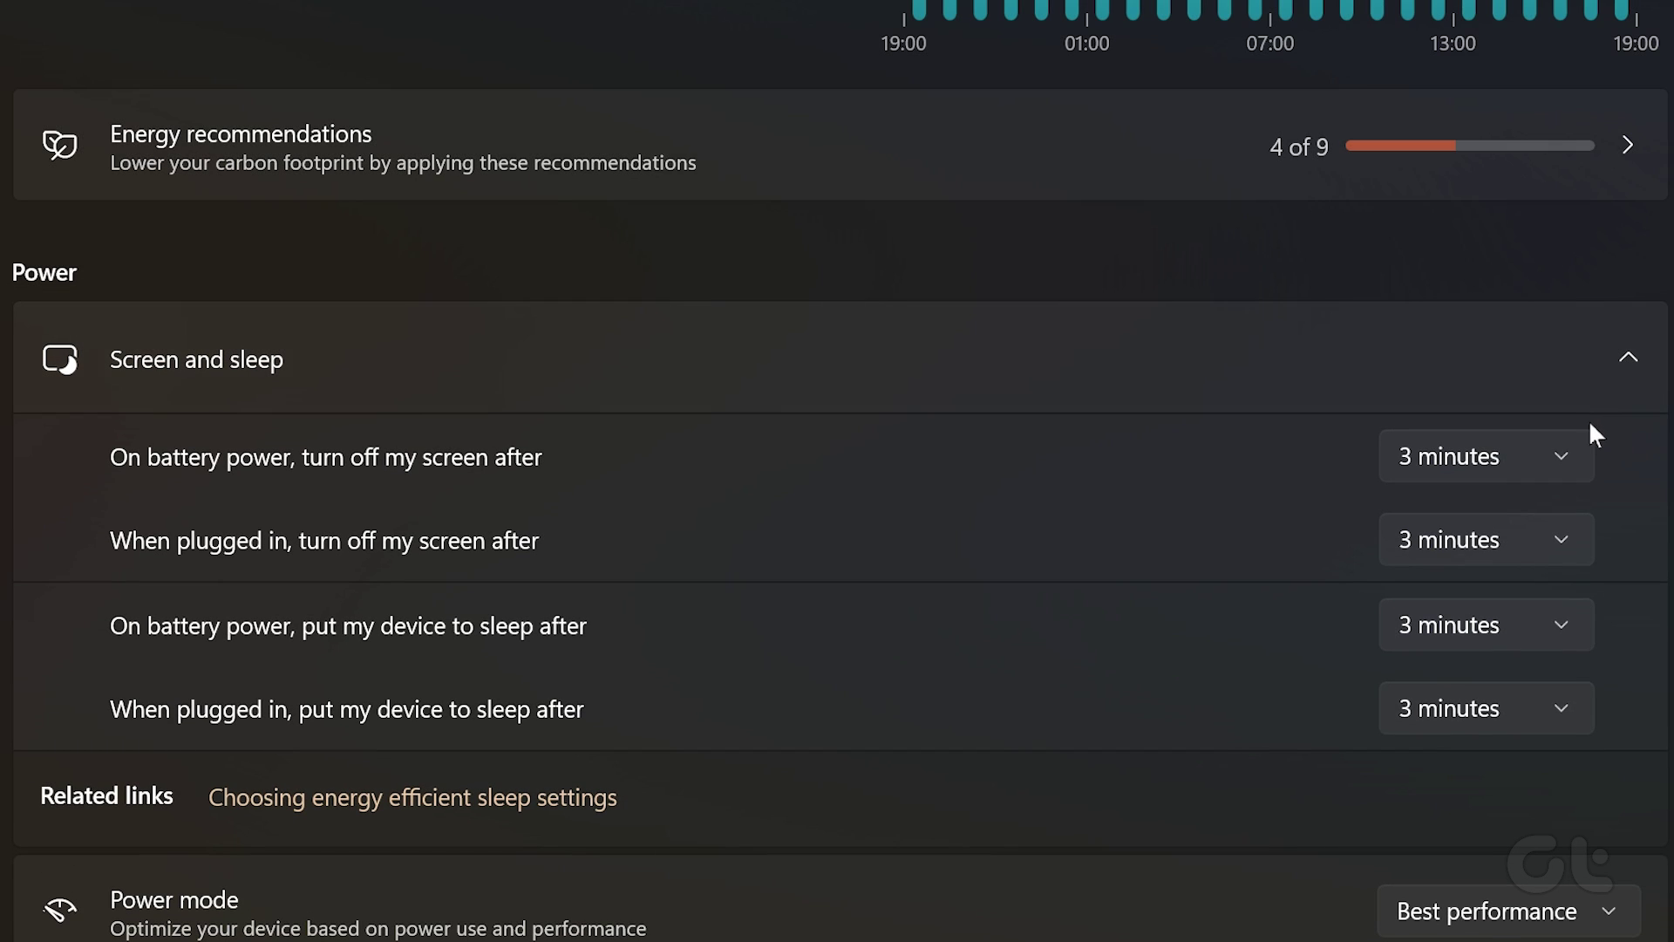
click(1553, 447)
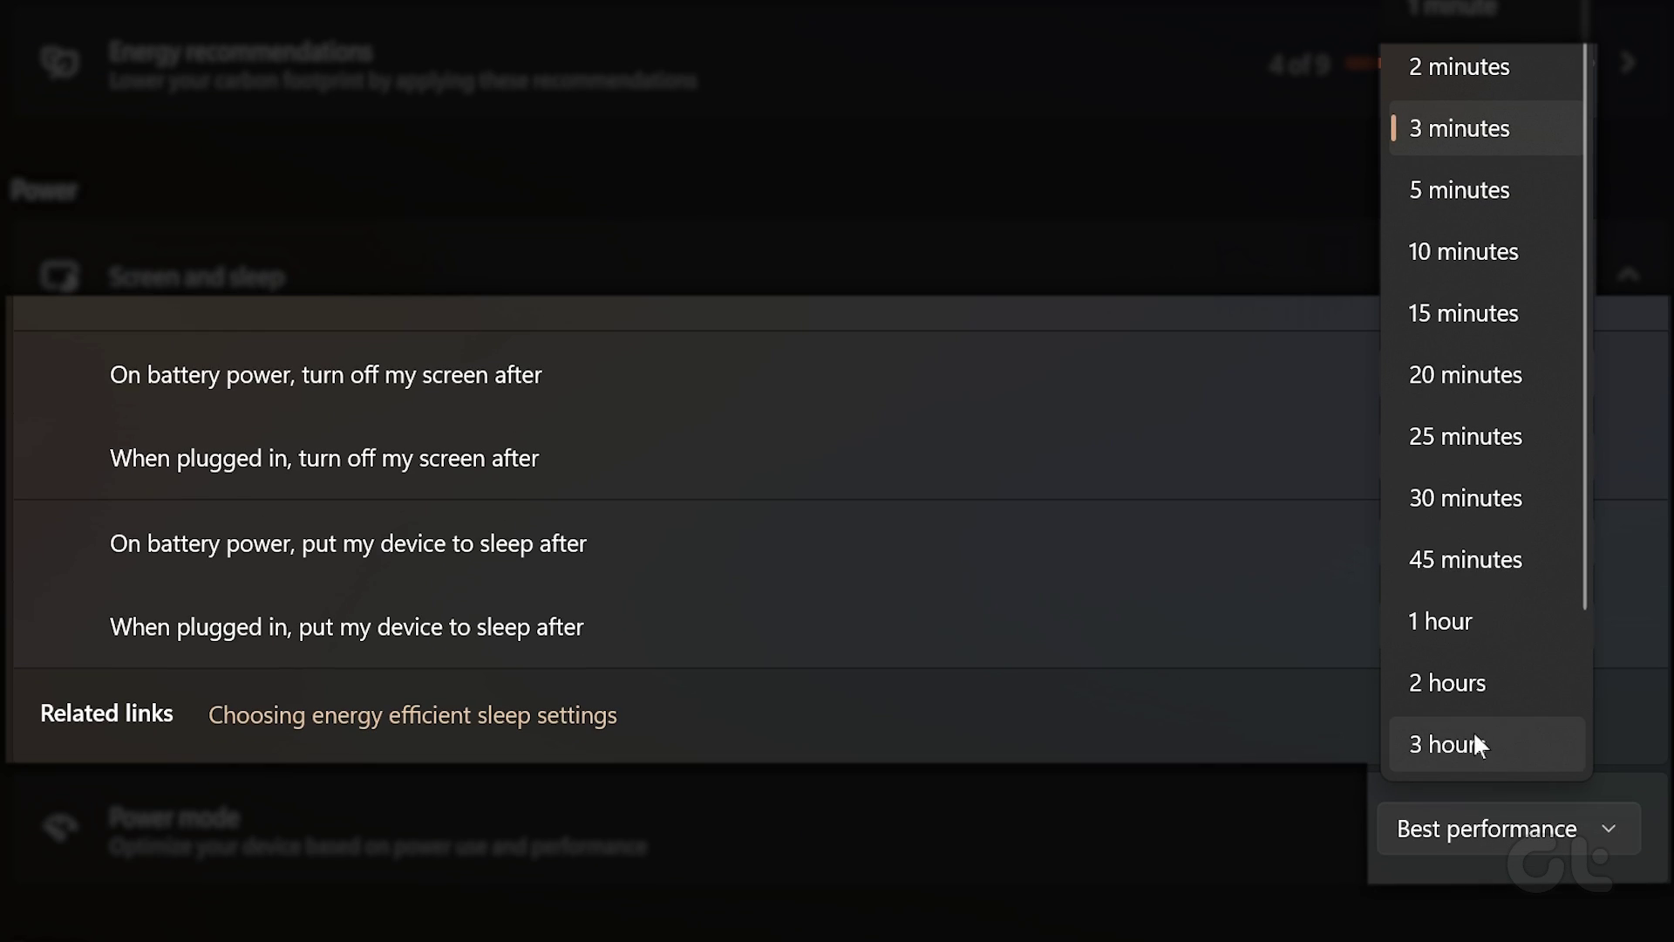
scroll(1474, 837, down, 3)
click(1476, 737)
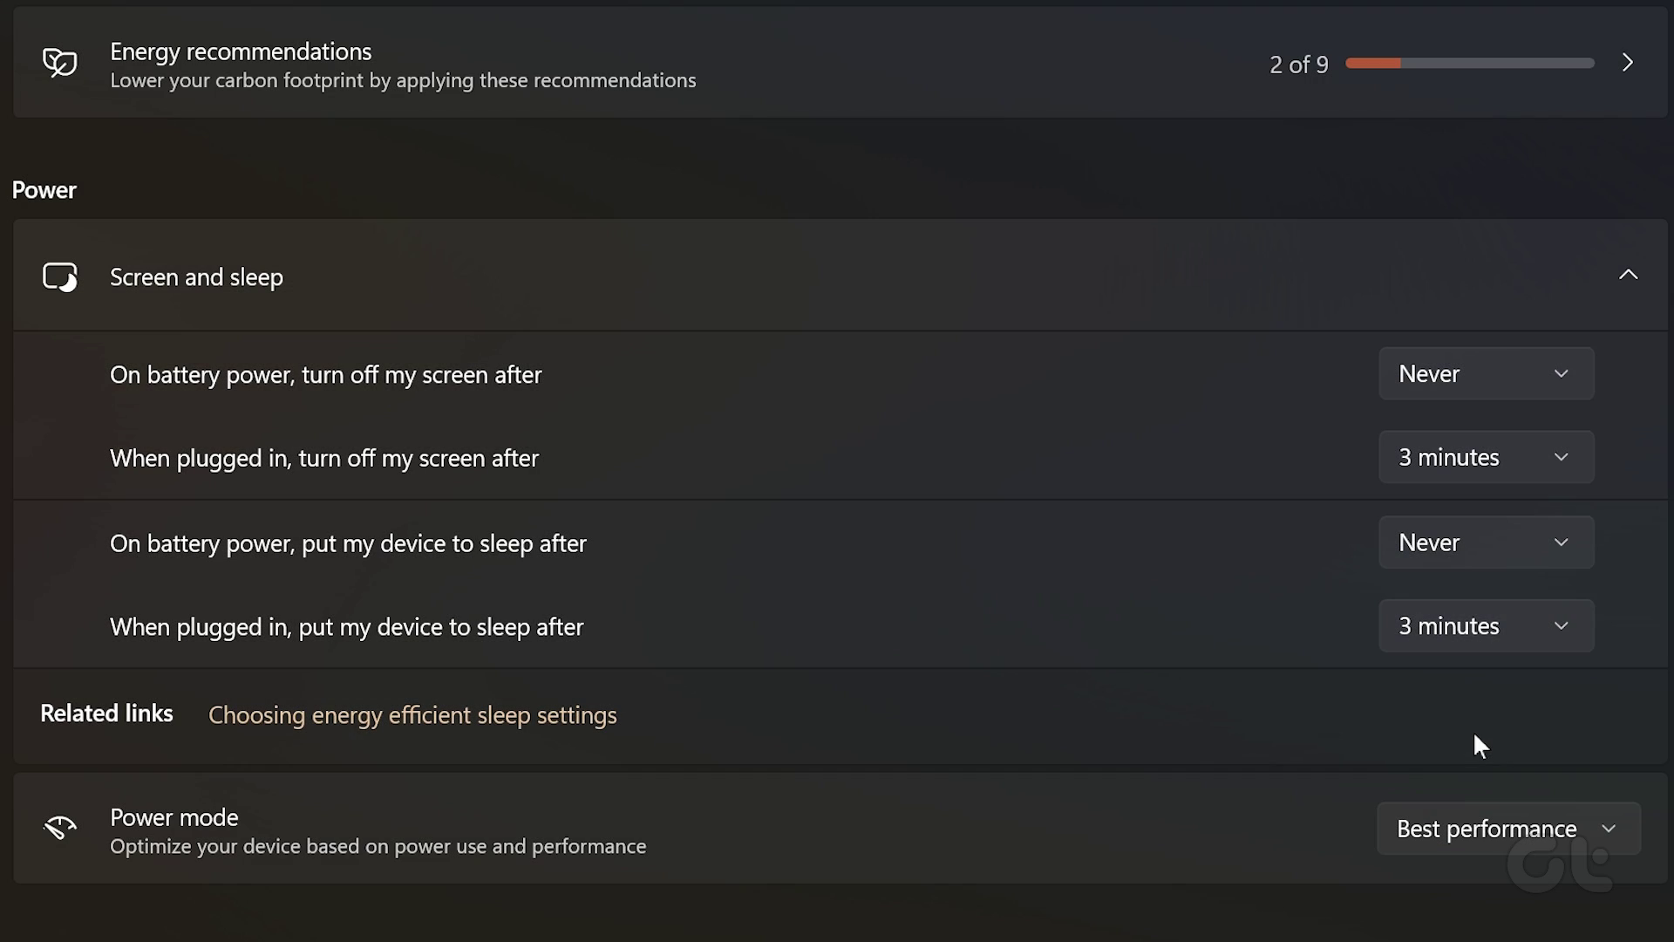
click(1530, 461)
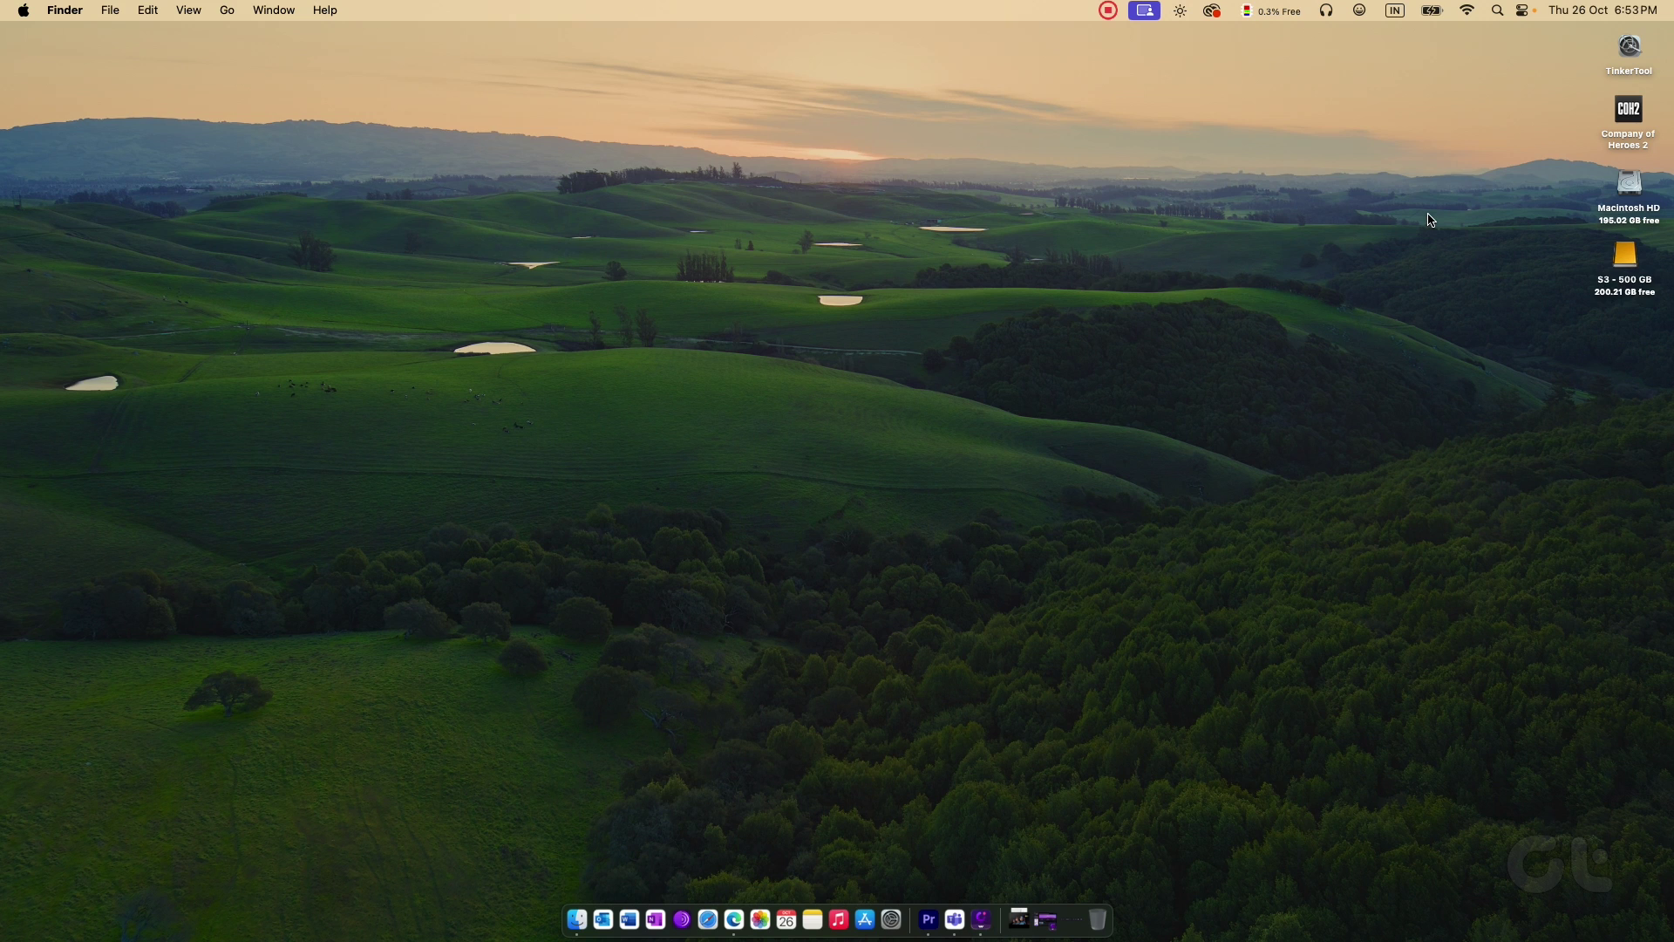
Step: Launch System Settings from a Spotlight search
key(super+space)
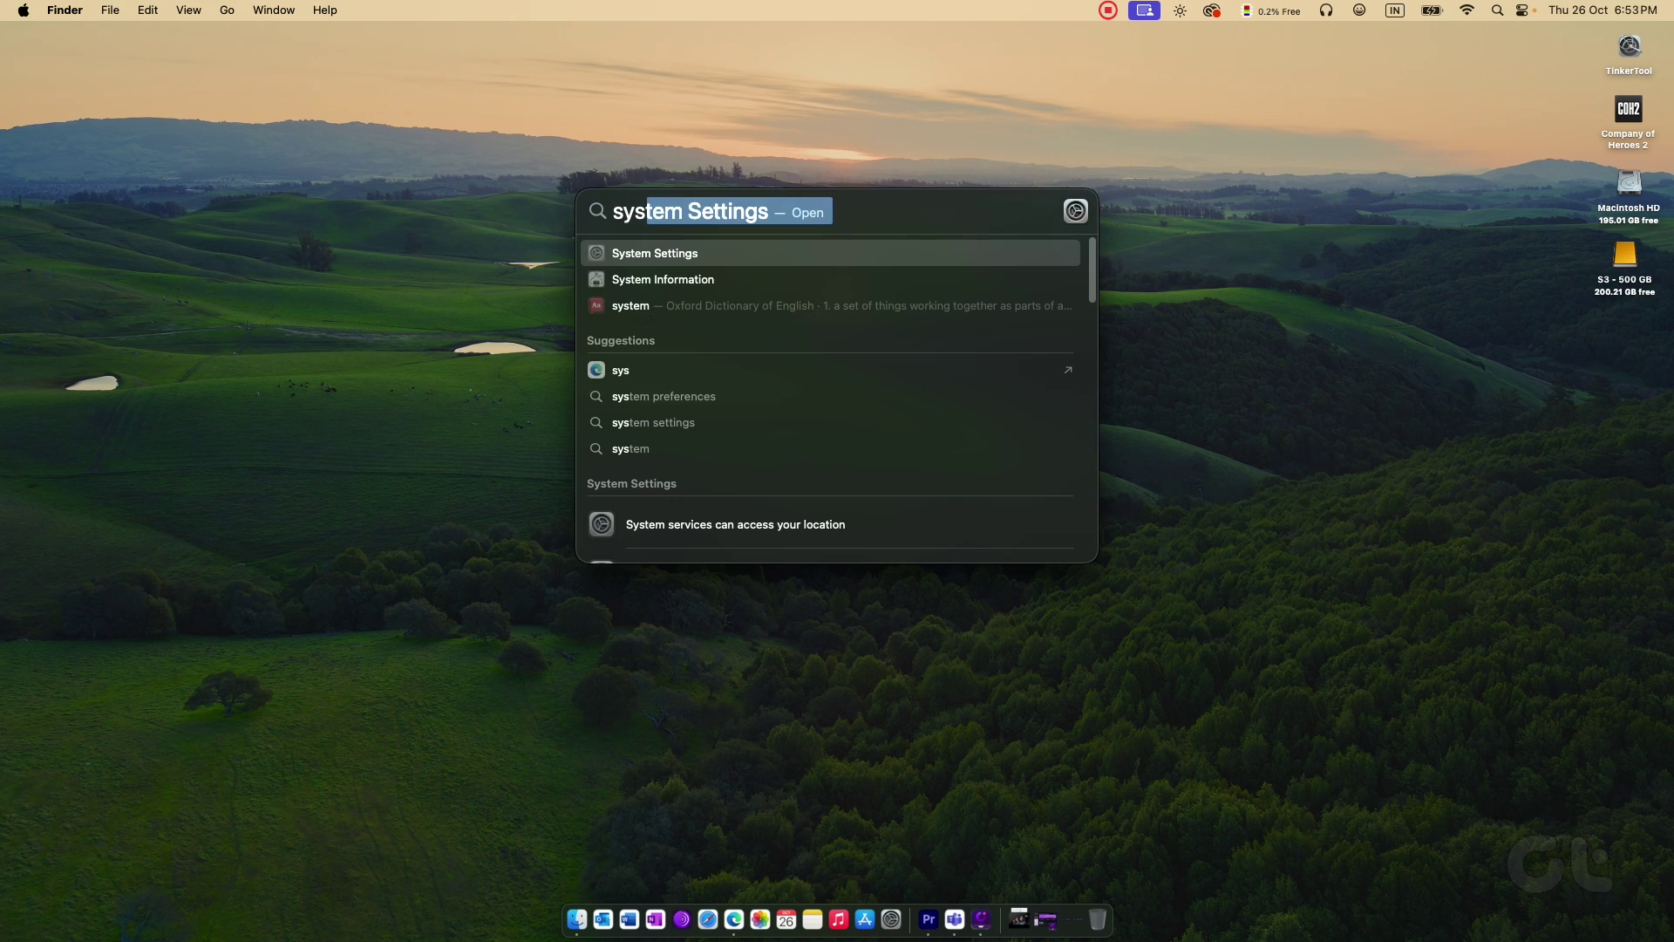
key(Return)
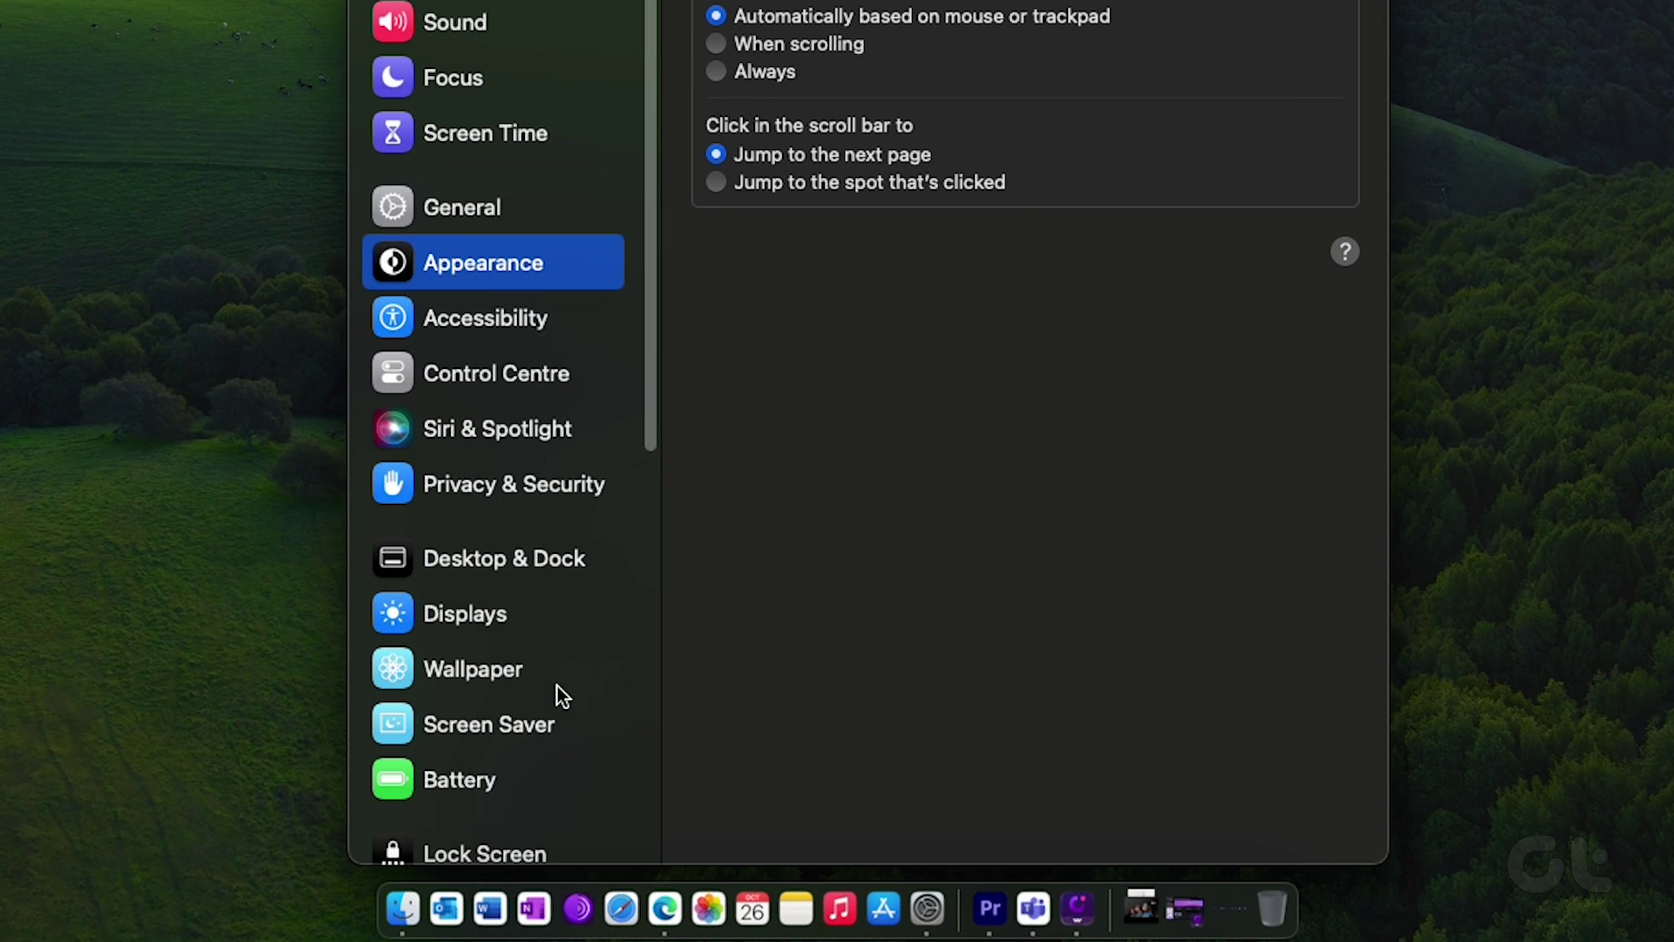
Step: On the Lock Screen pane, set 'Turn display off on battery when inactive' to Never
scroll(558, 686, down, 5)
click(586, 436)
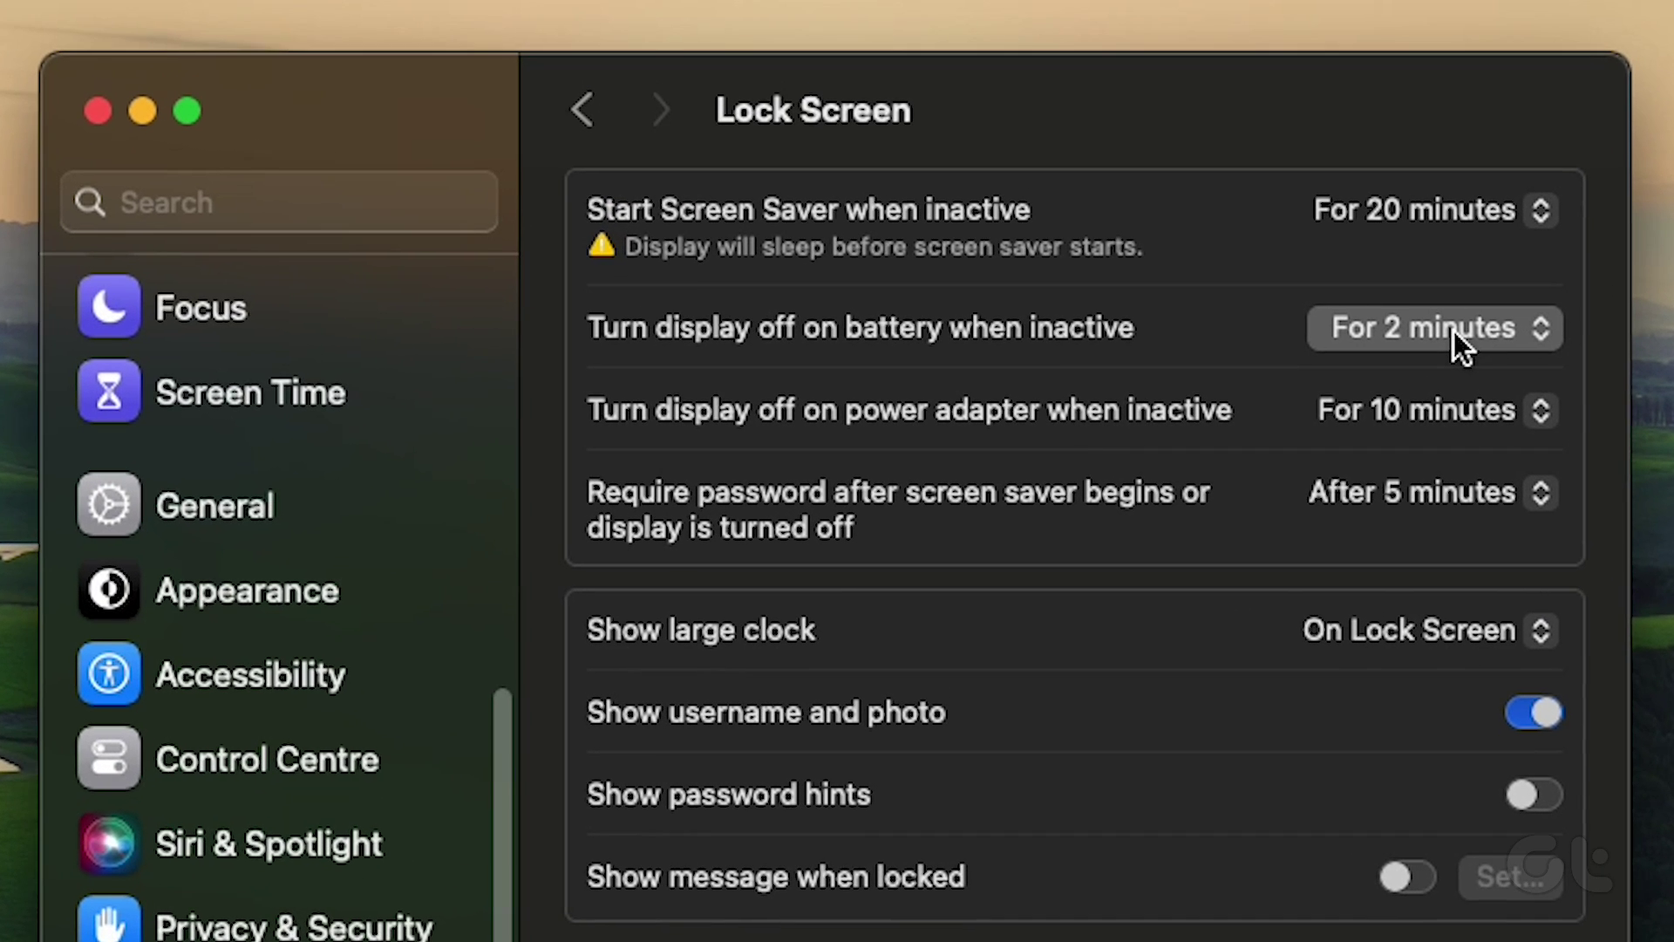
click(1453, 331)
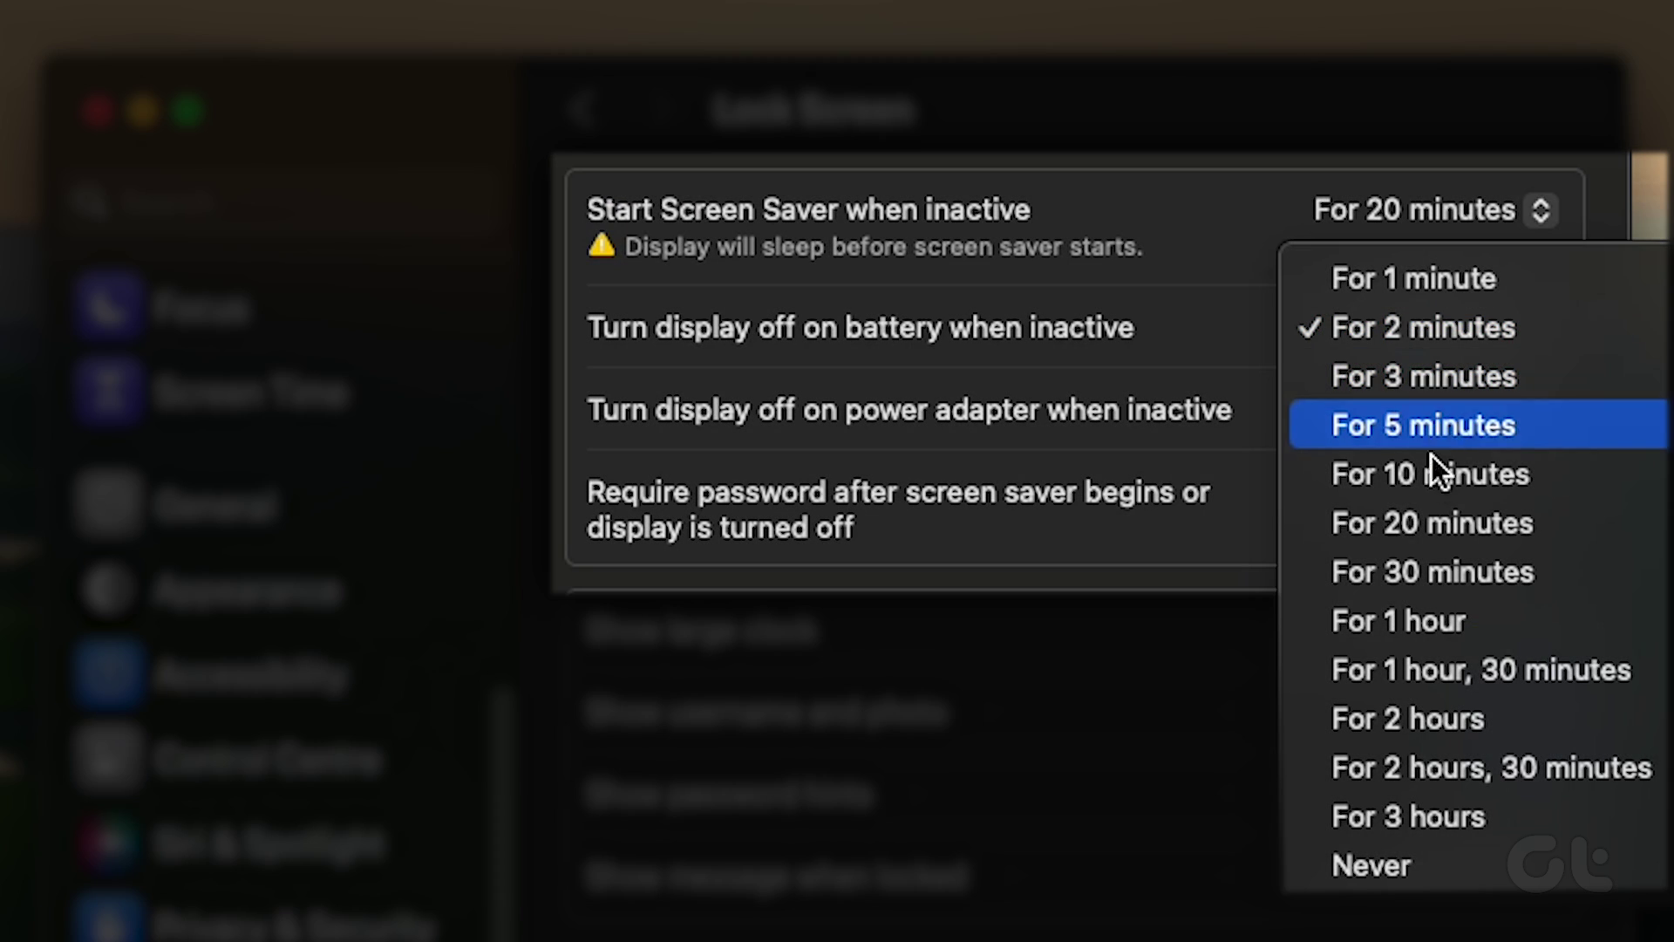
click(1409, 851)
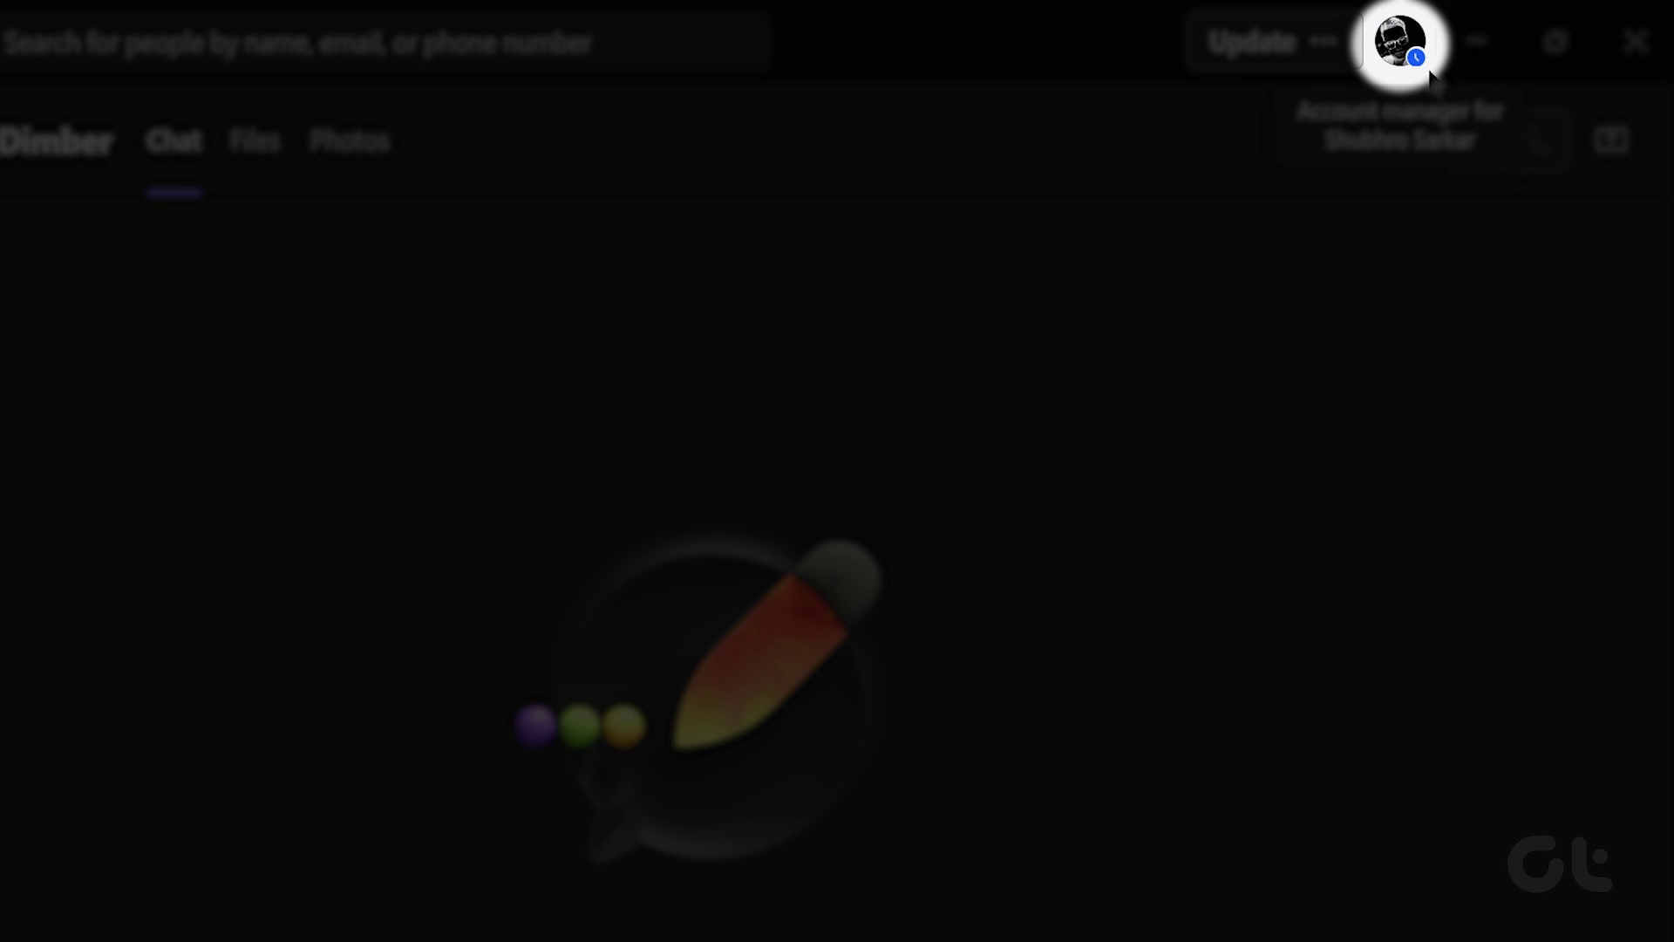
Step: From the profile avatar menu, switch the presence status from Appear away to Available
click(1415, 61)
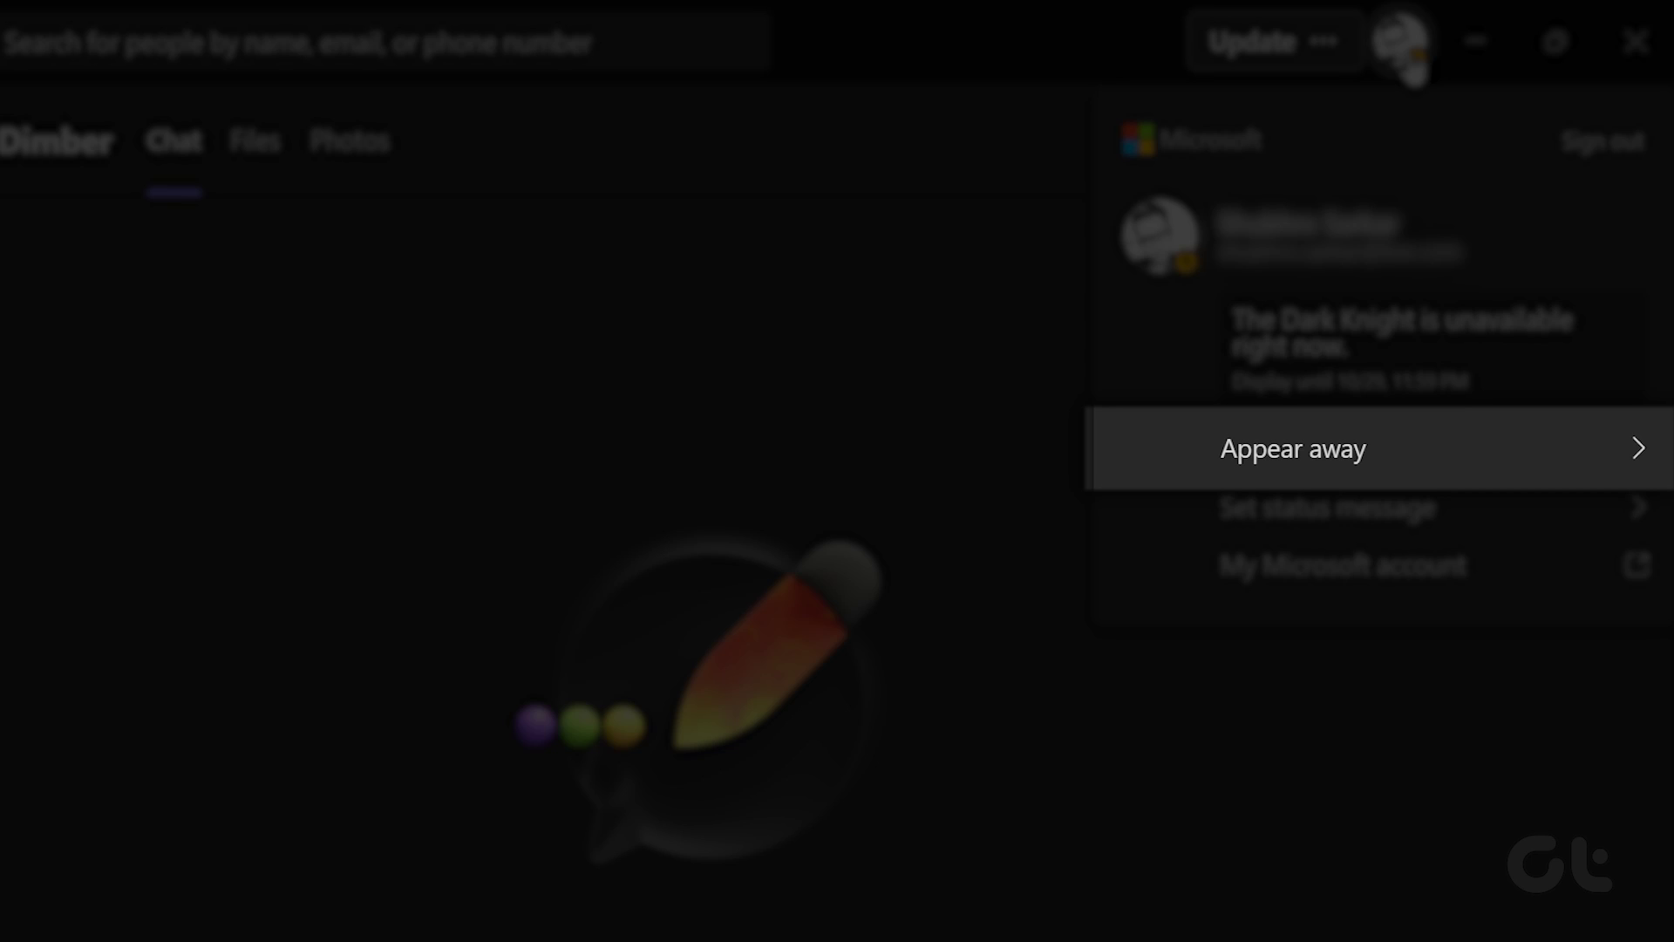
click(1317, 469)
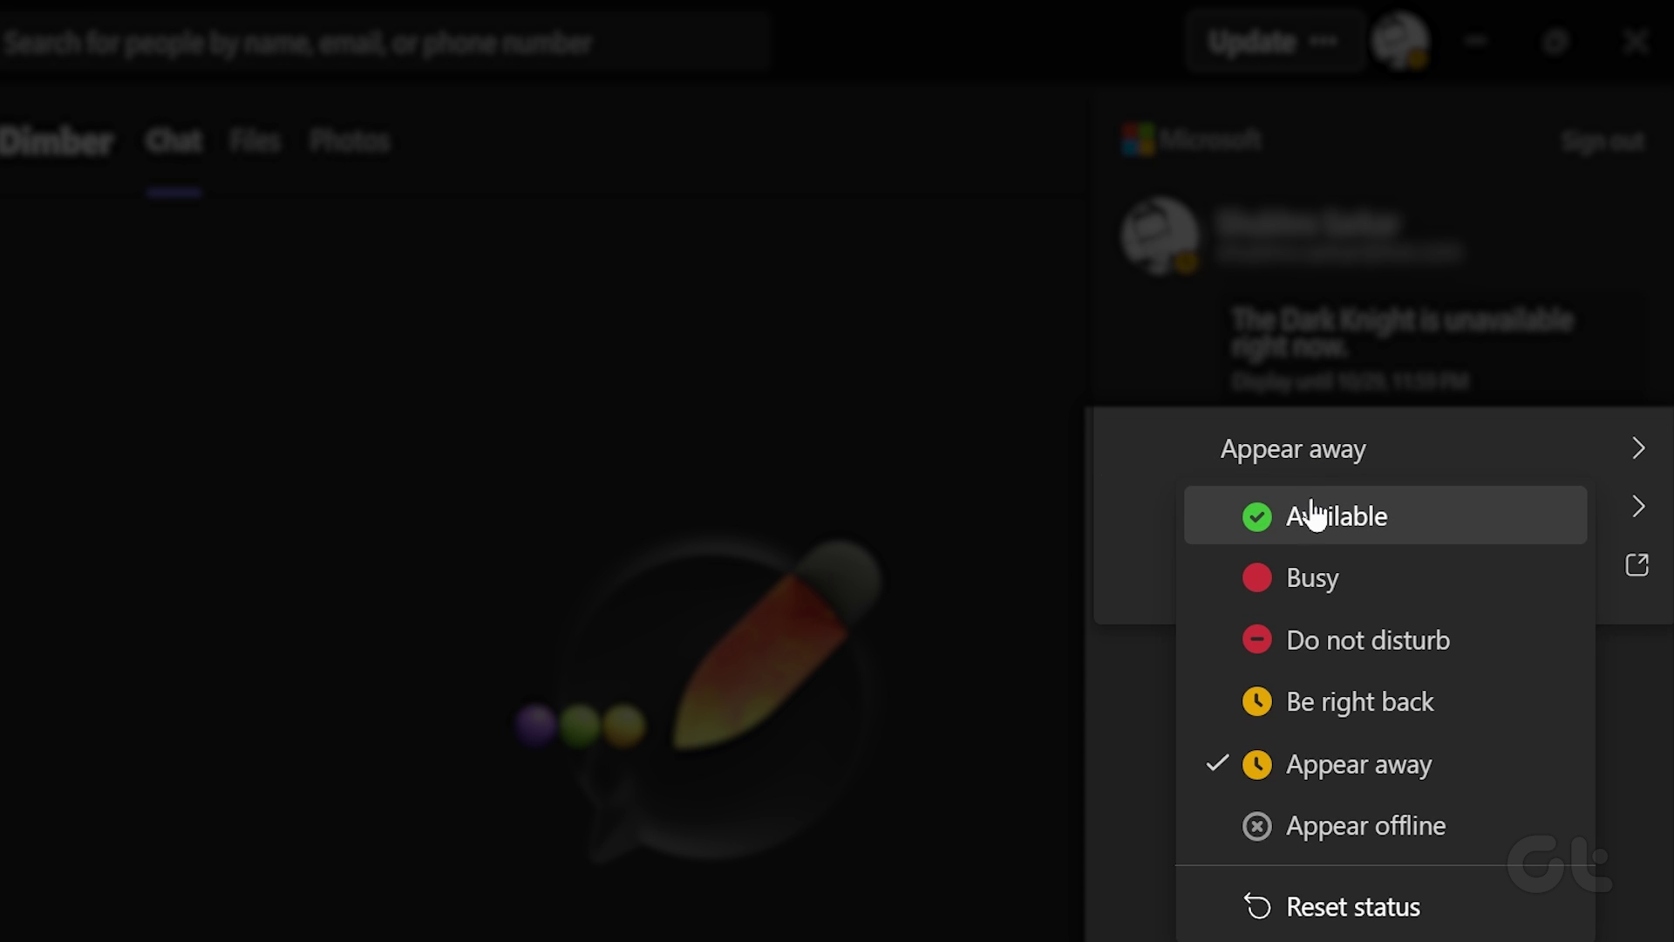
click(1314, 521)
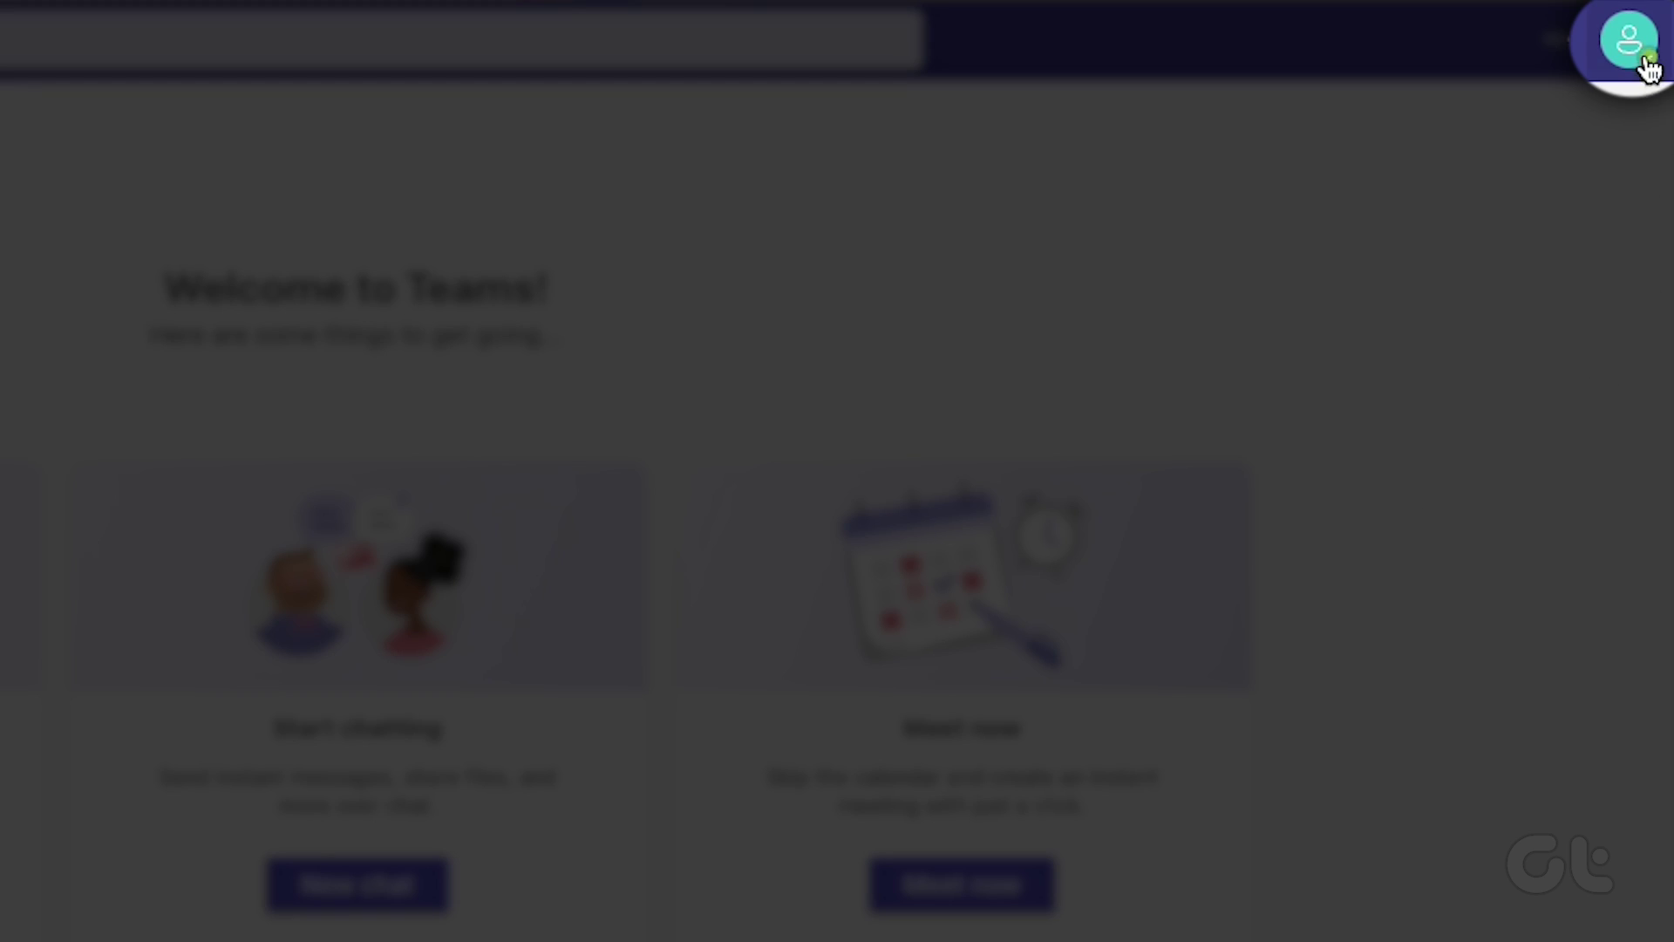
Step: Set the status message 'The Dark Knight is unavailable right now.' to clear after This week
click(1648, 63)
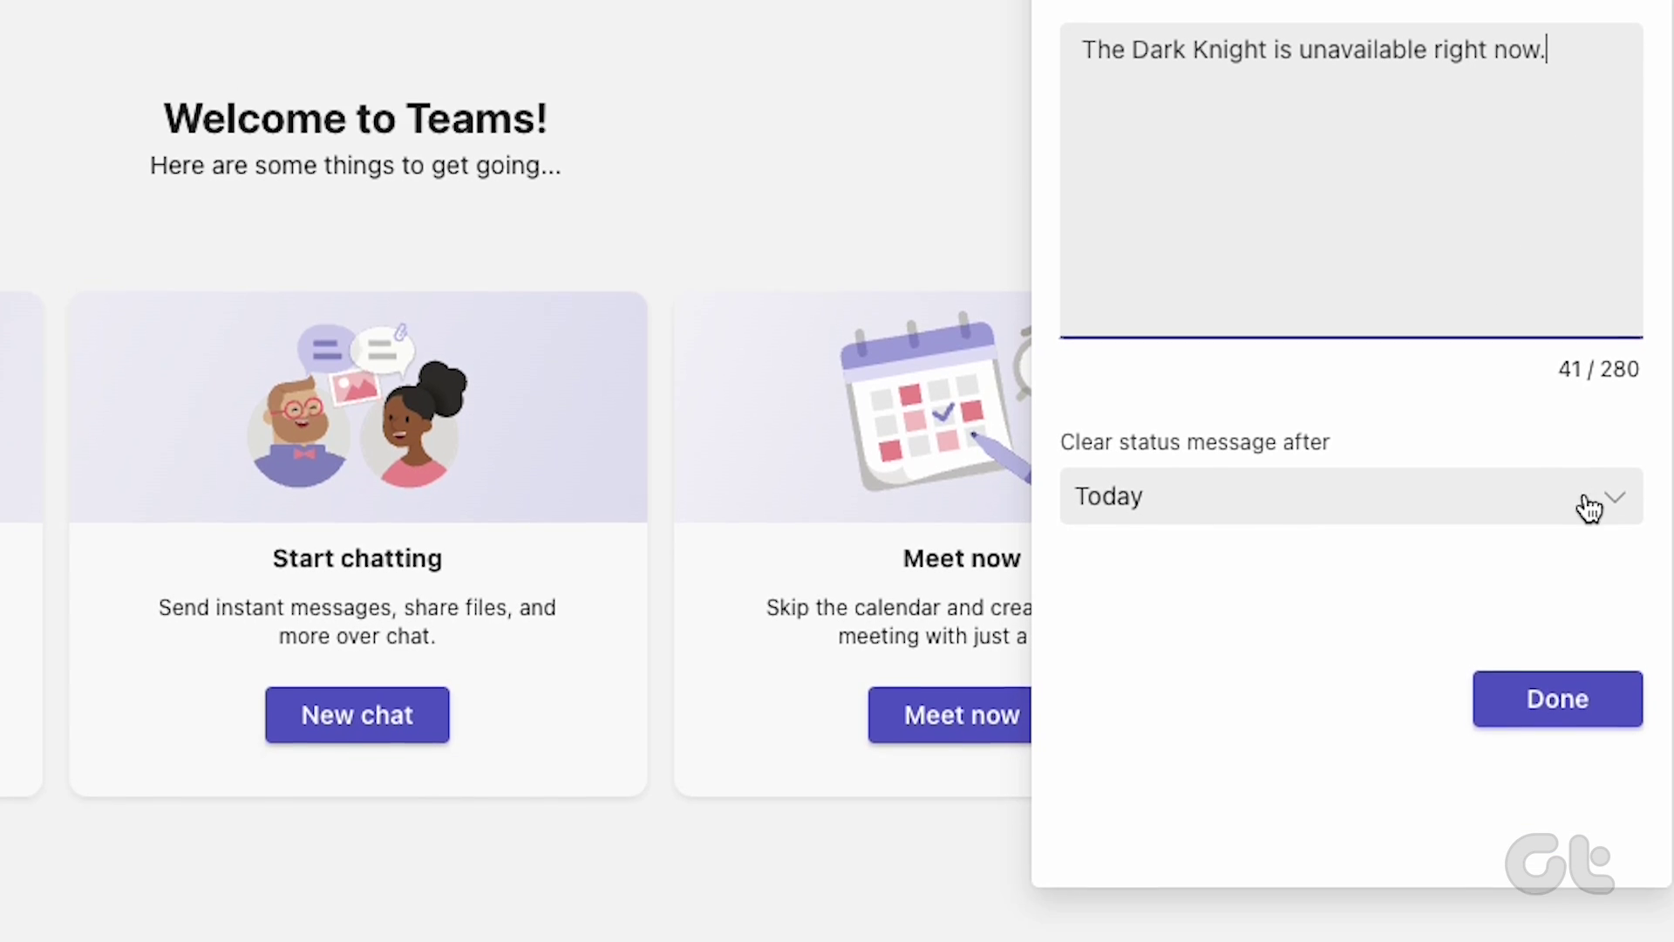
click(1610, 414)
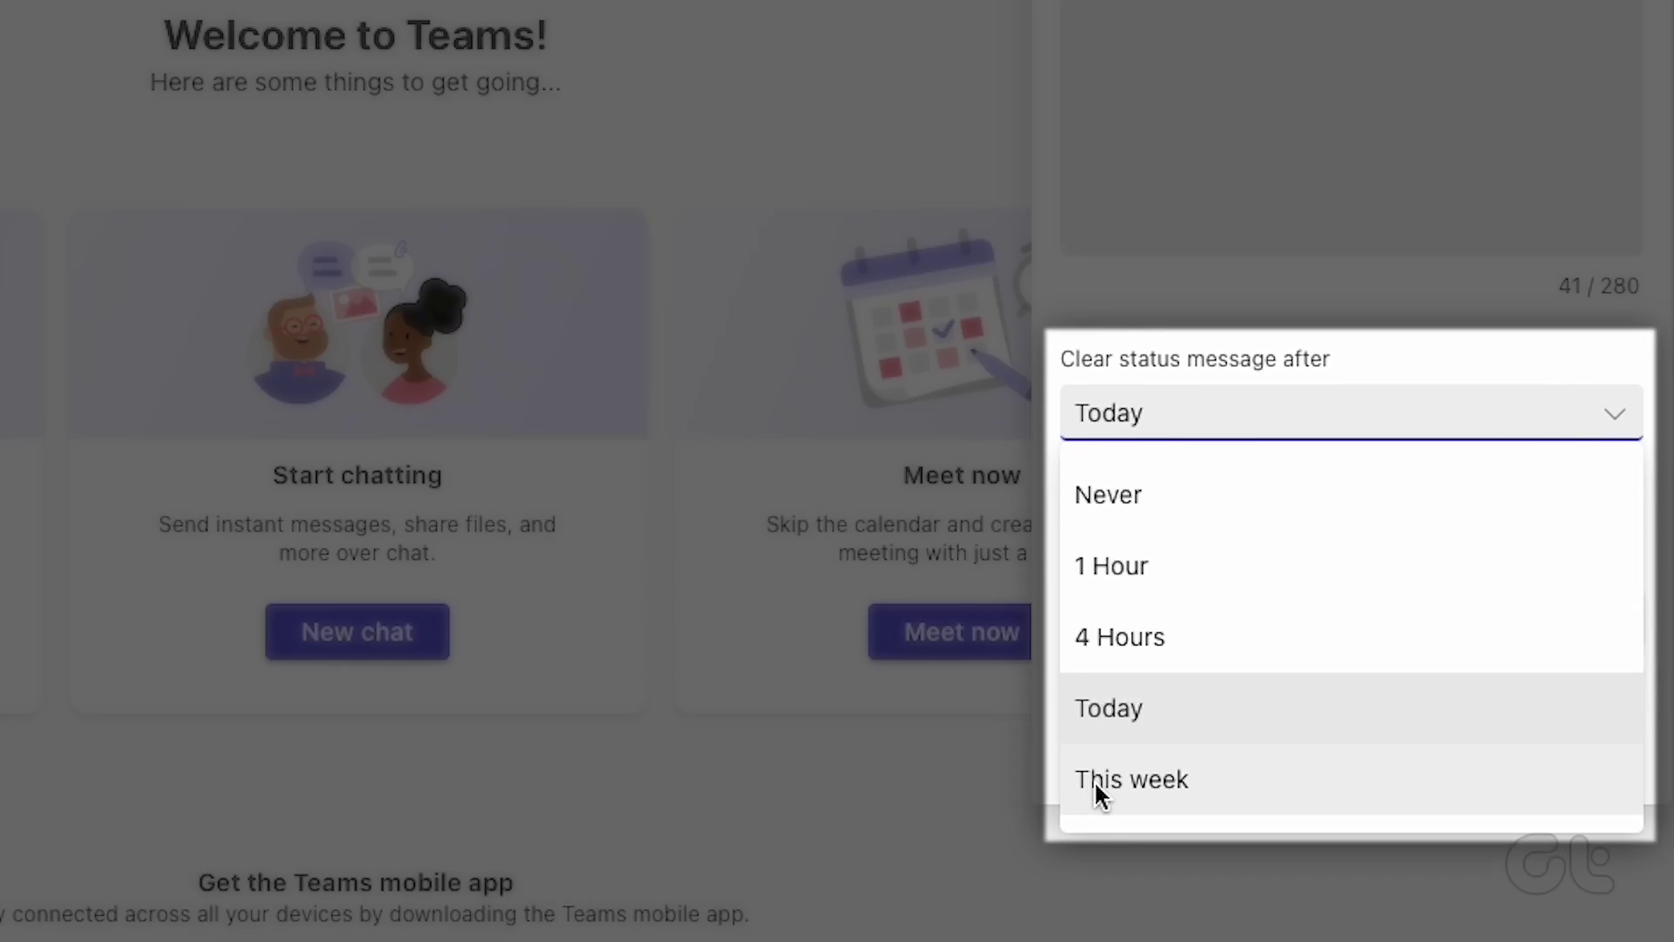
click(1095, 783)
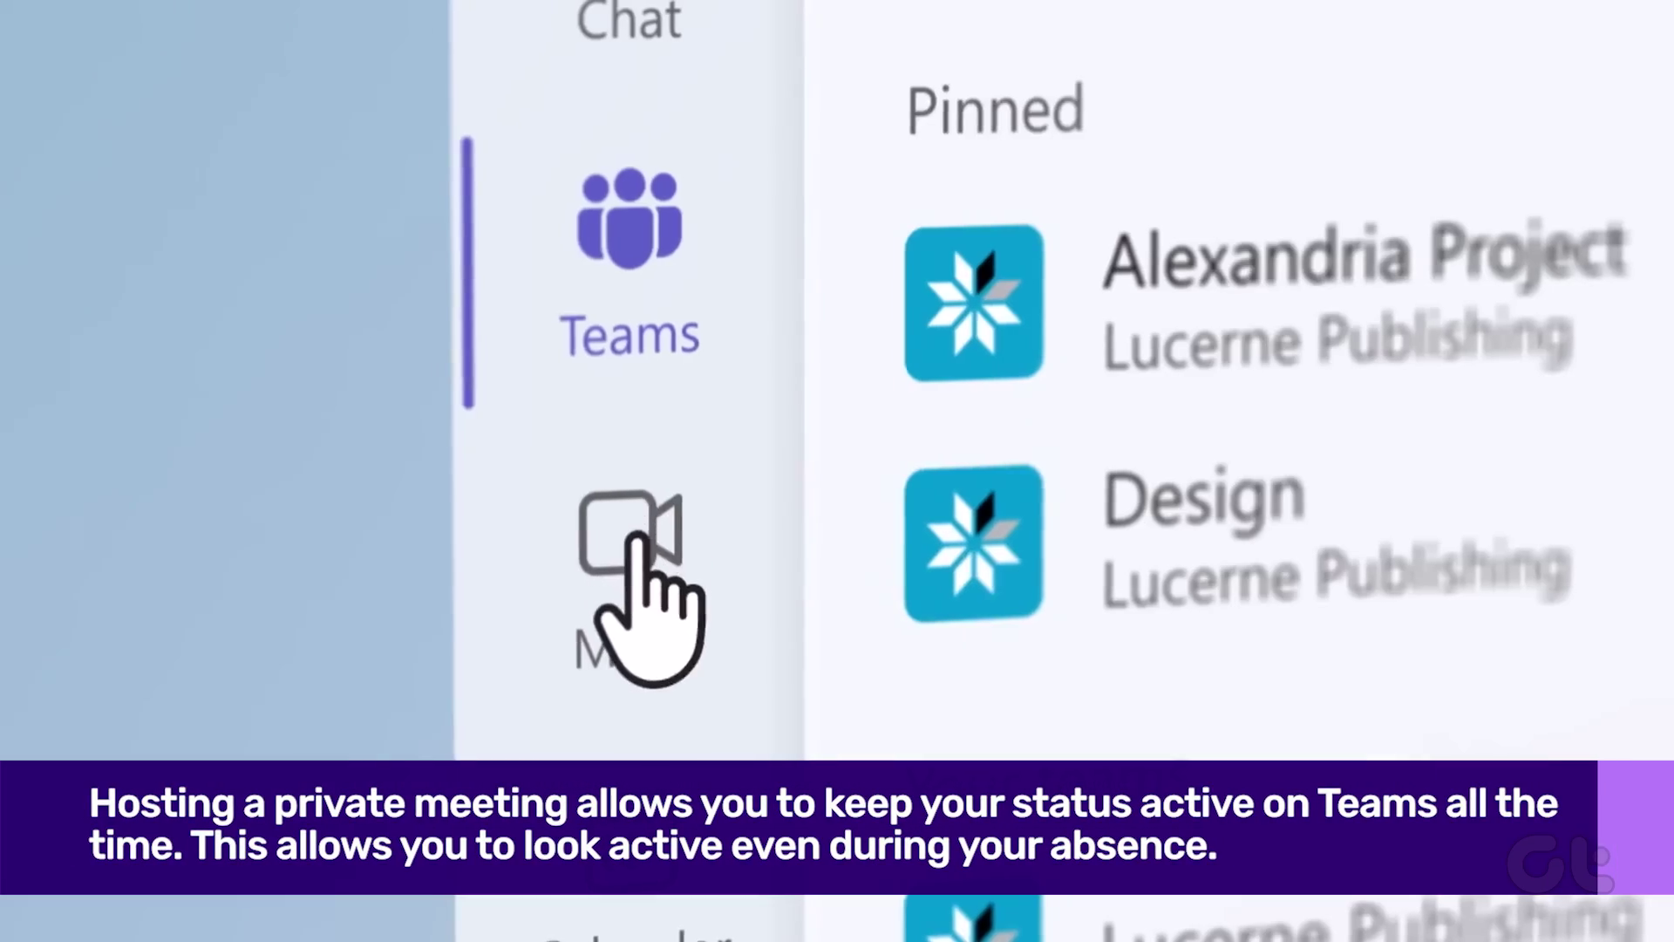
Step: Join the Product Launch | Last Looks meeting from the Meet page
click(634, 539)
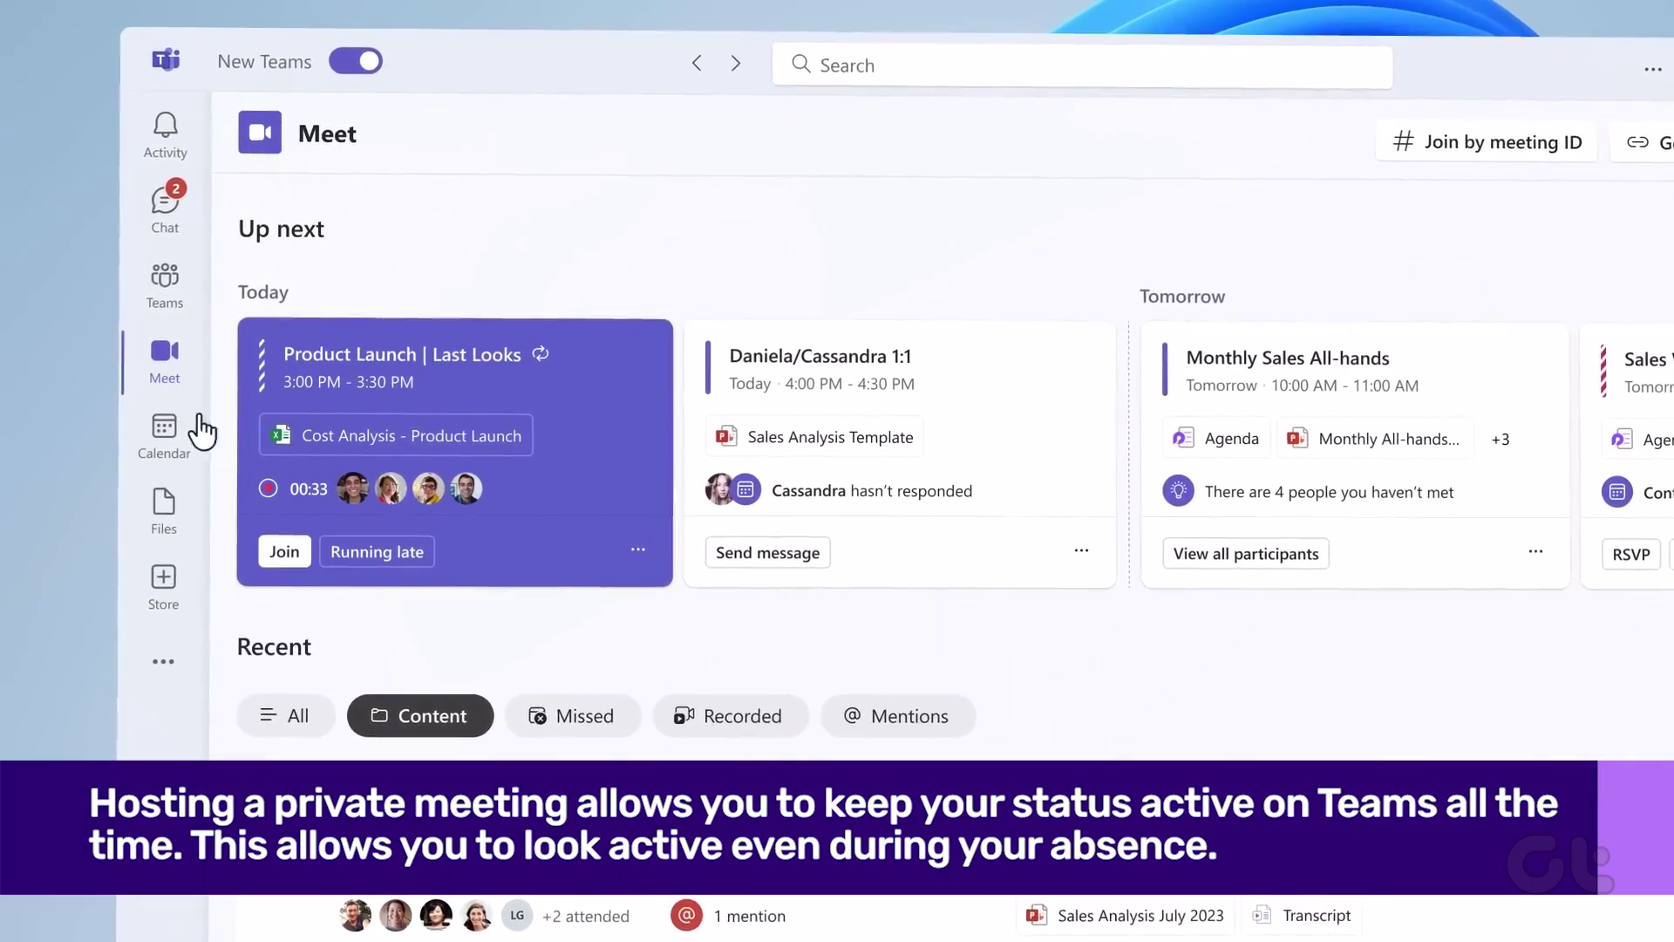
click(272, 552)
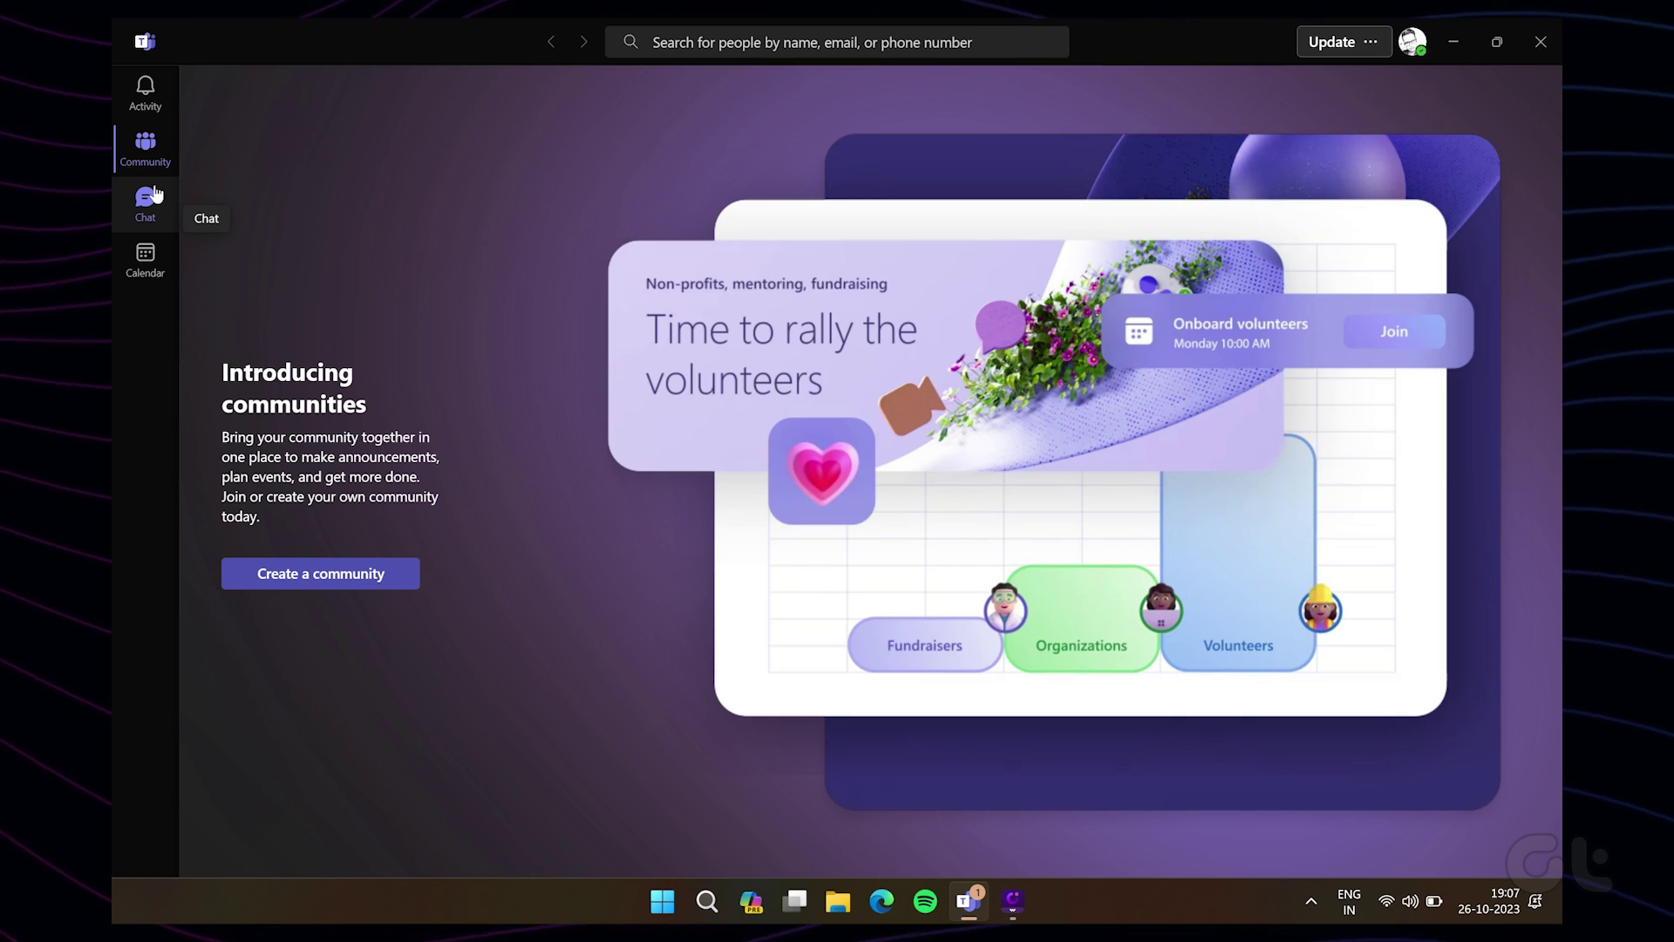
Step: From the Chat page, start an instant Meet Now meeting in its own window
click(145, 199)
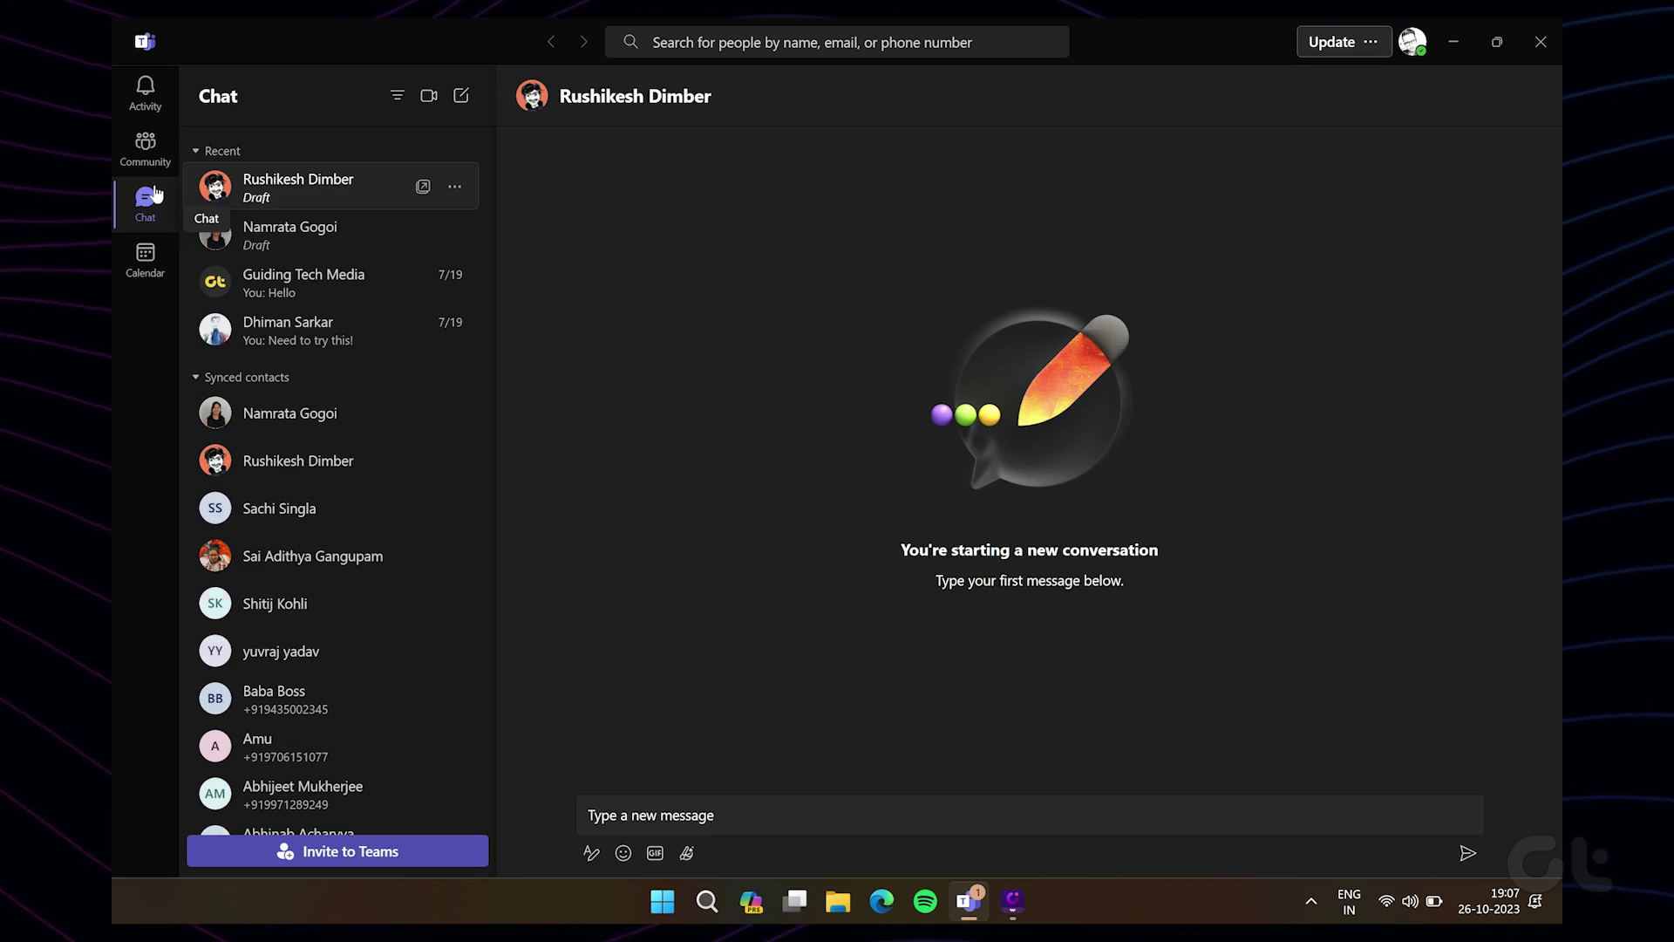
click(146, 254)
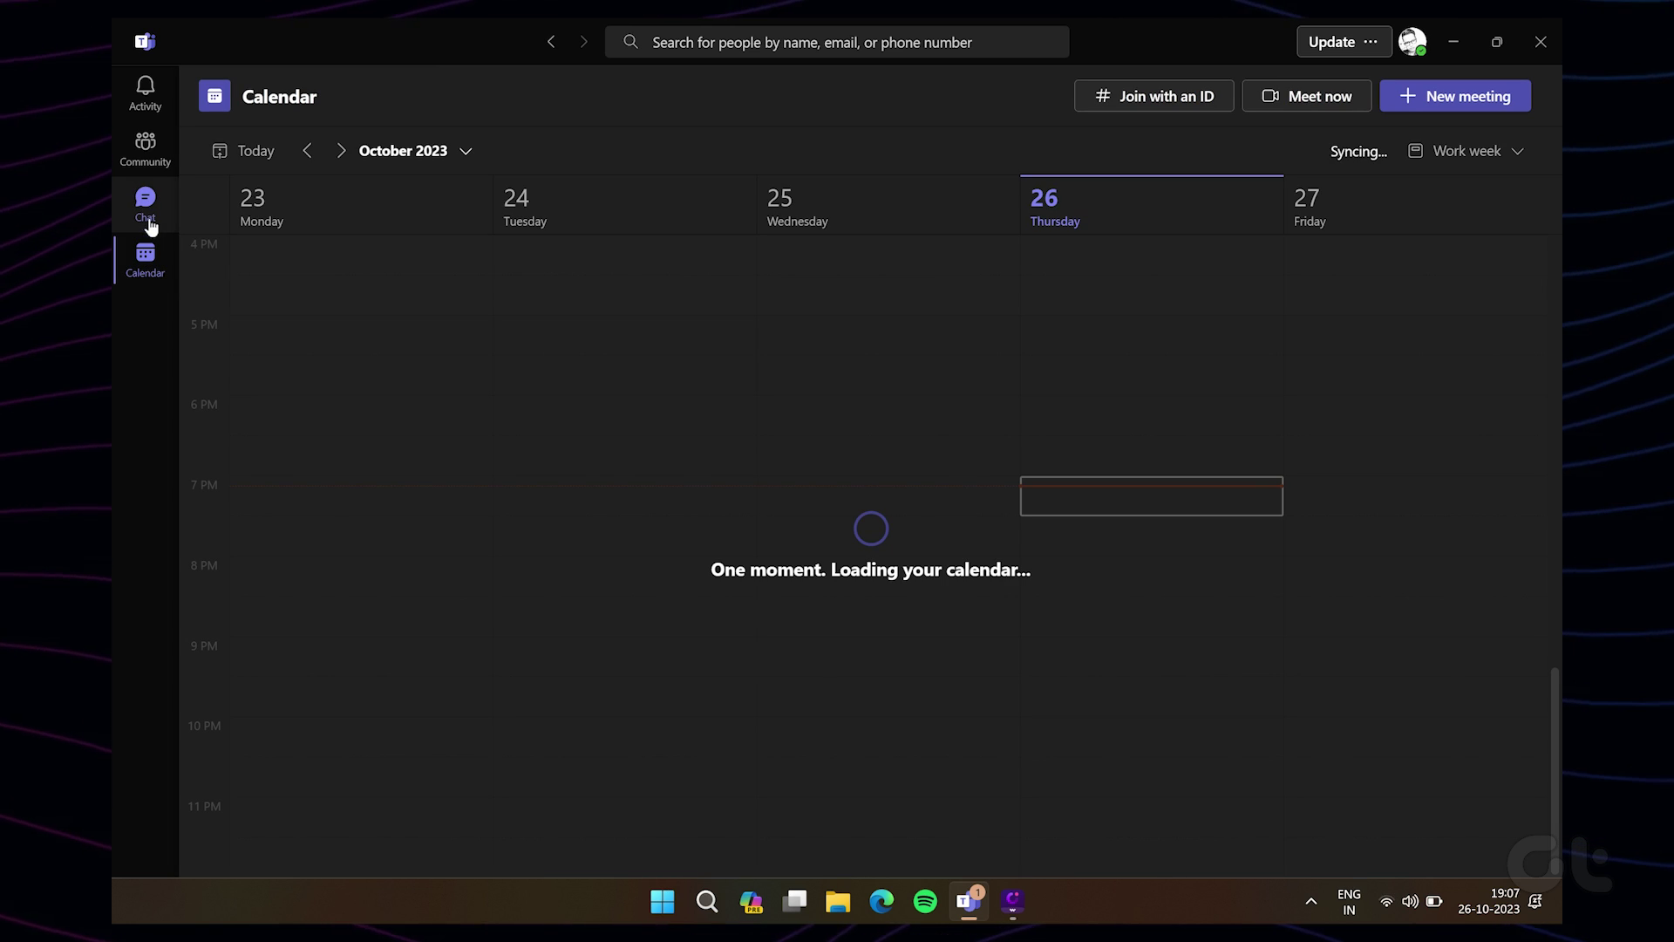
click(150, 224)
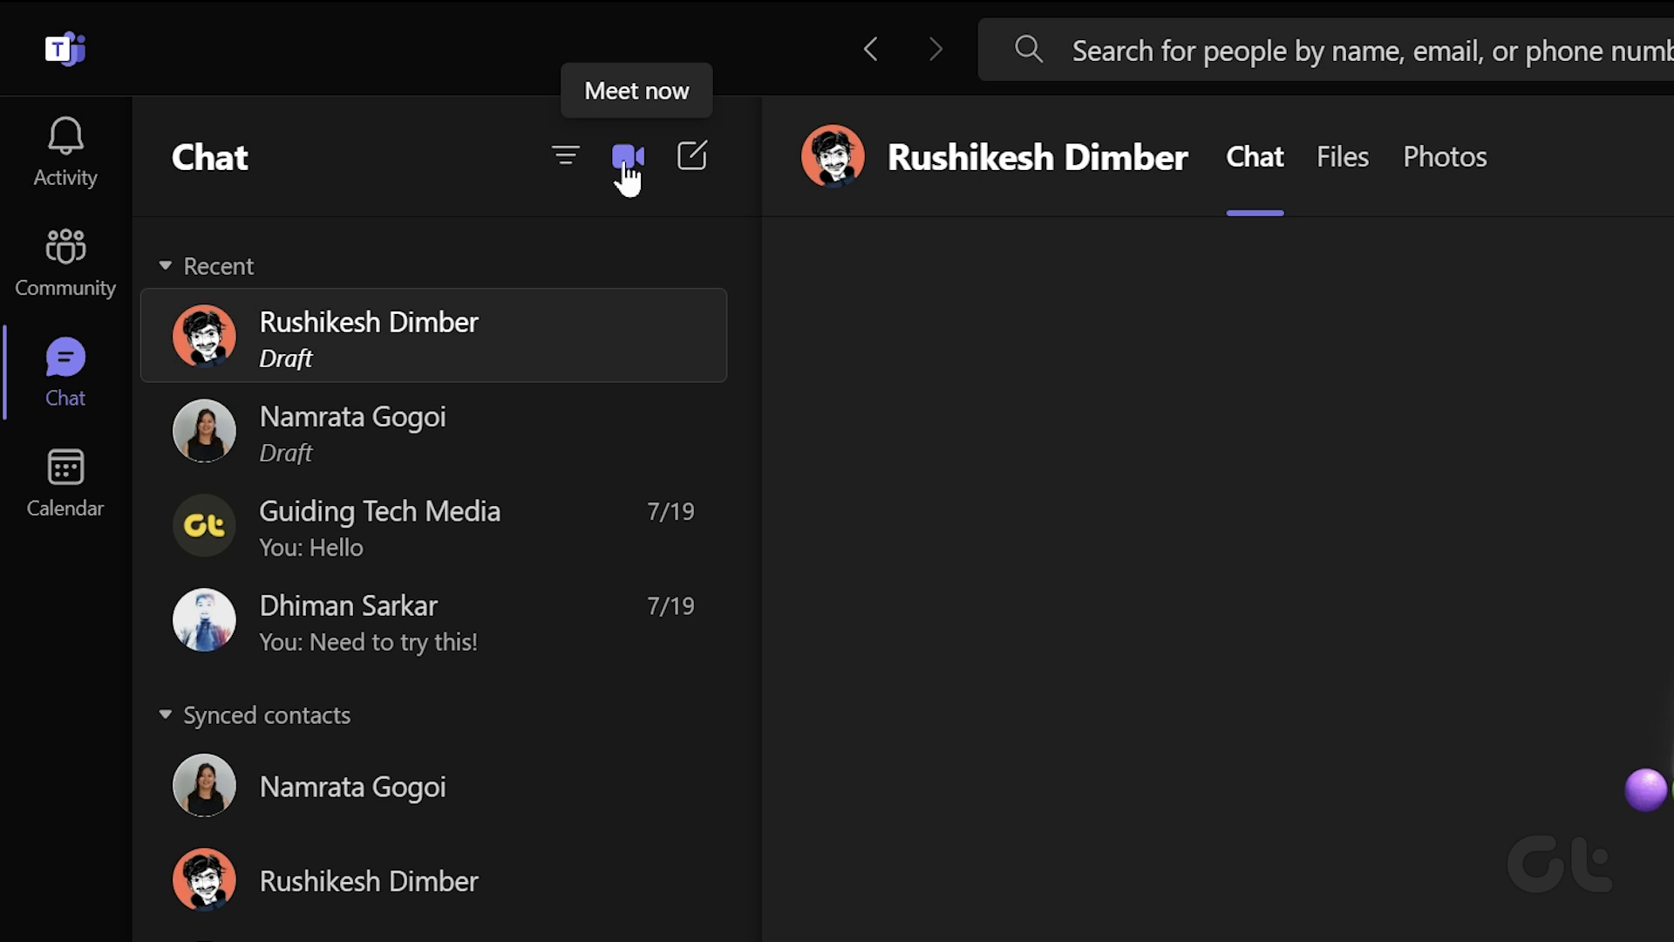
click(626, 177)
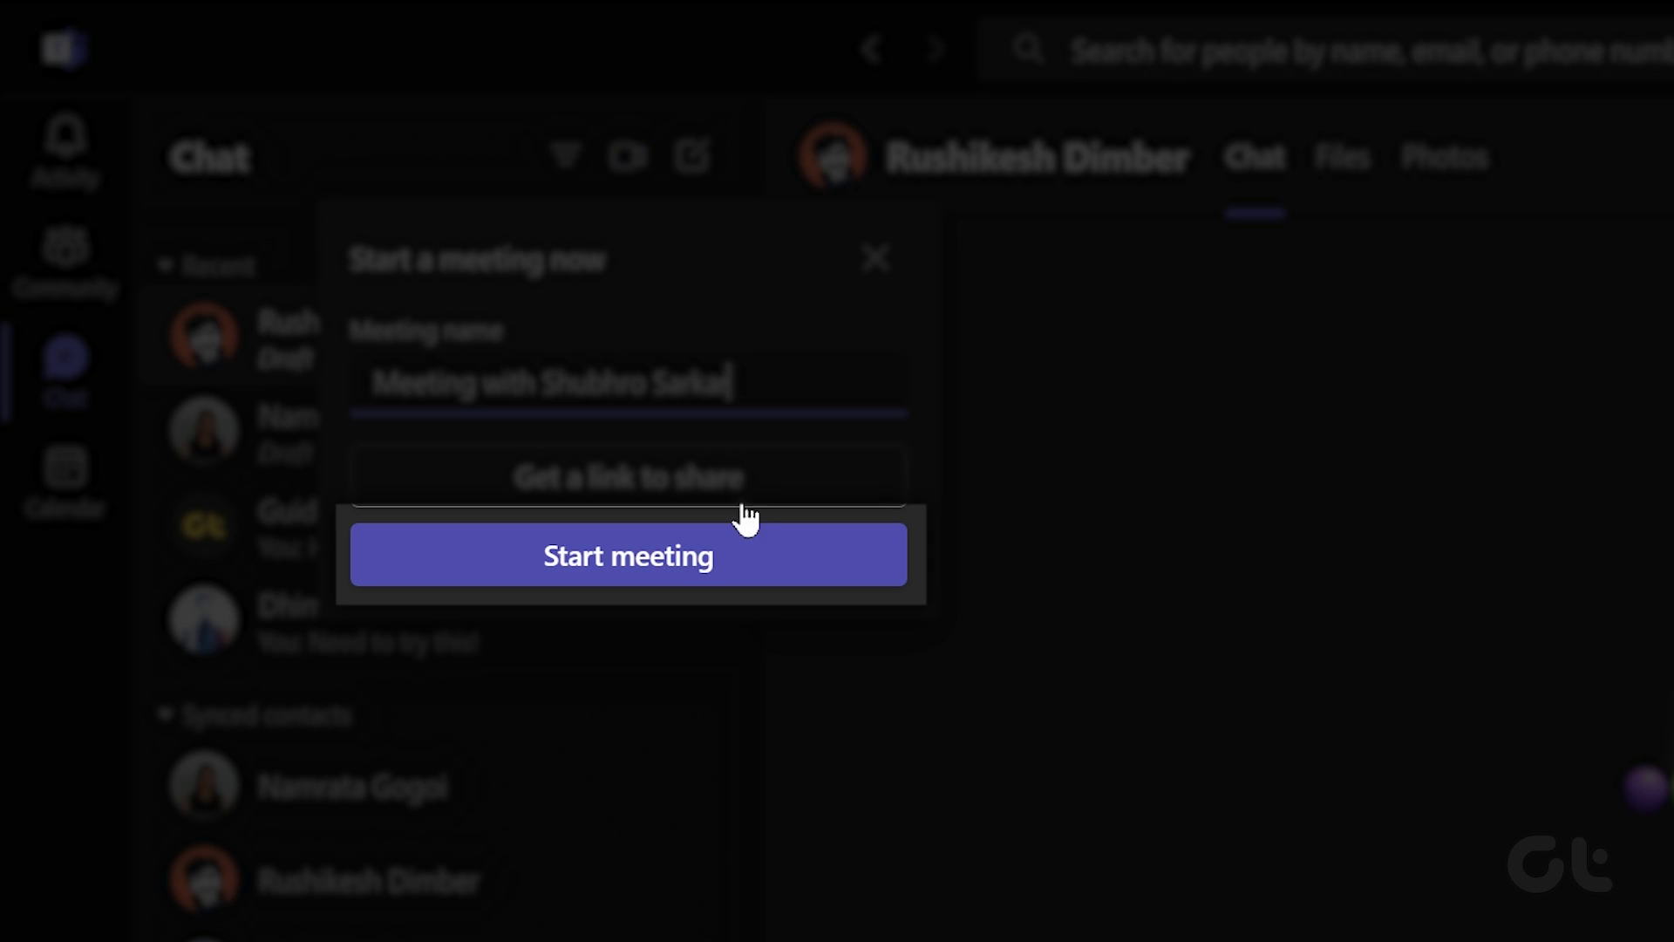
click(735, 547)
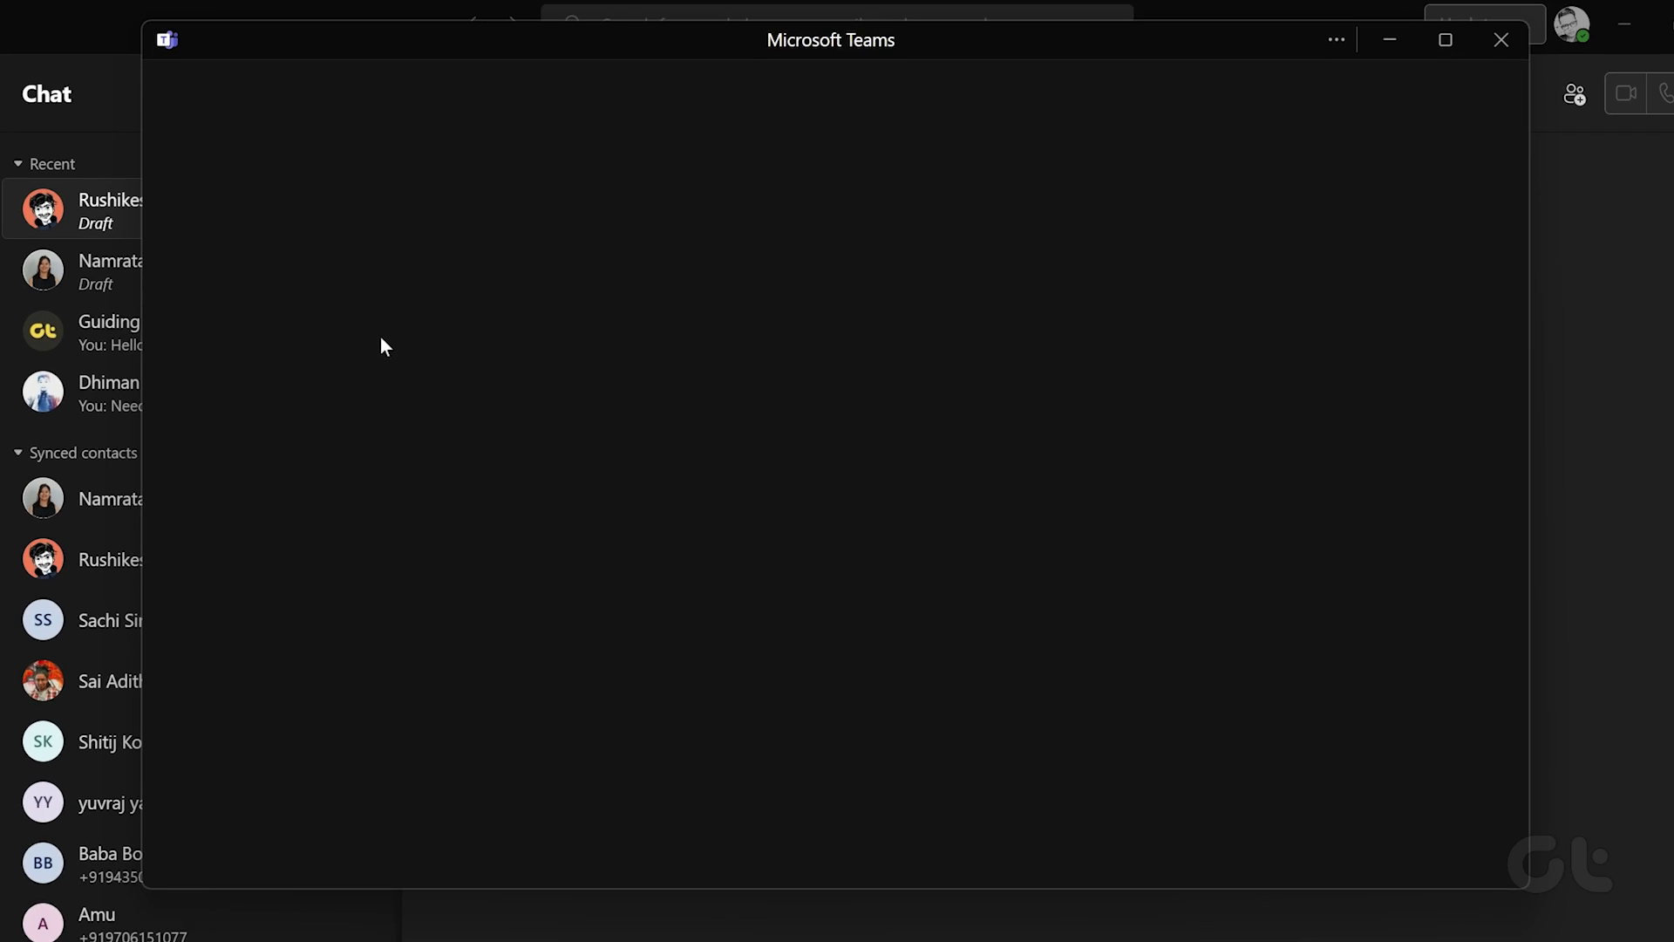